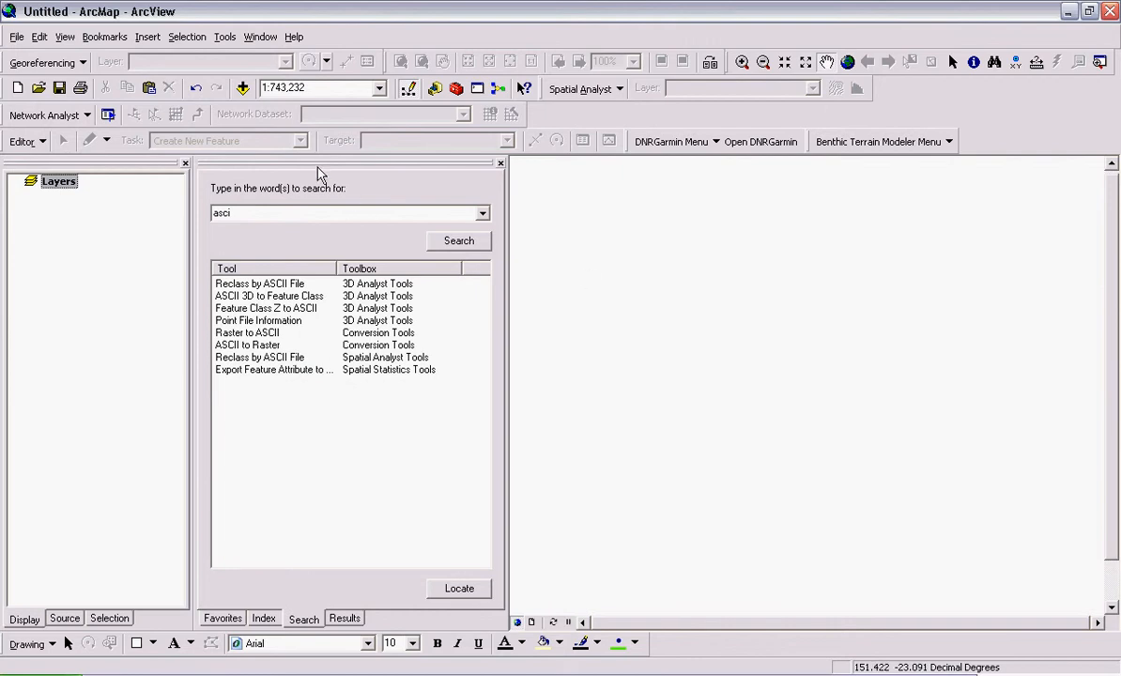
- Add the capri_arc_25m raster from the capri_arc_25m folder to the map
{"action": "left_click", "coordinate": [243, 88]}
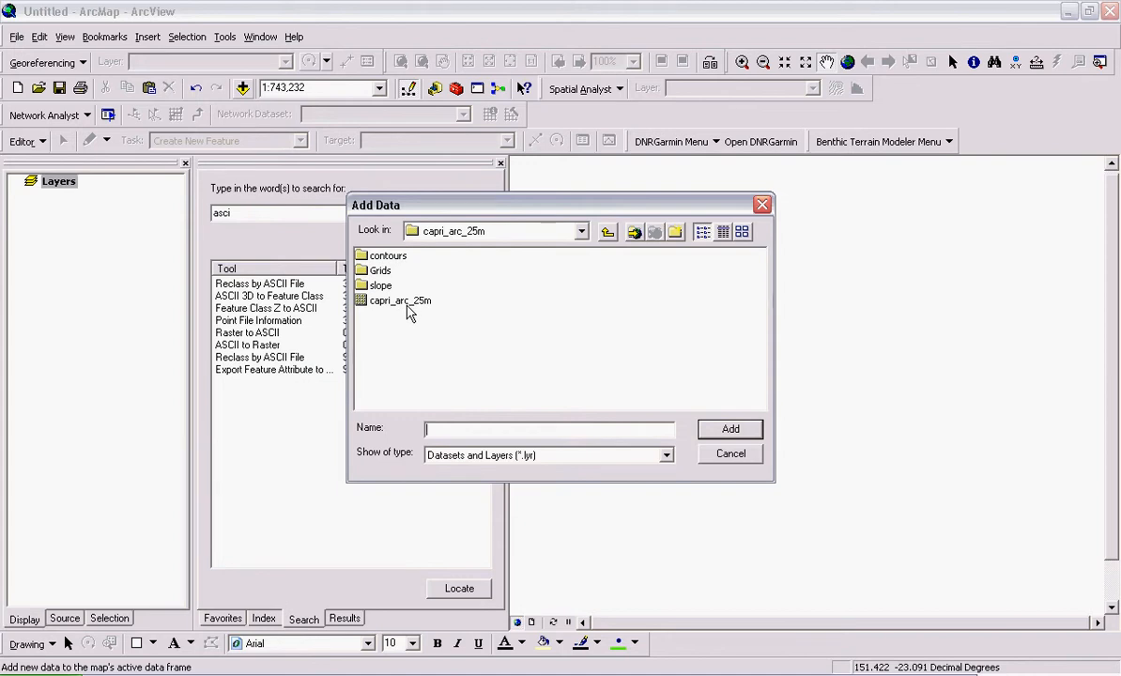
{"action": "double_click", "coordinate": [404, 300]}
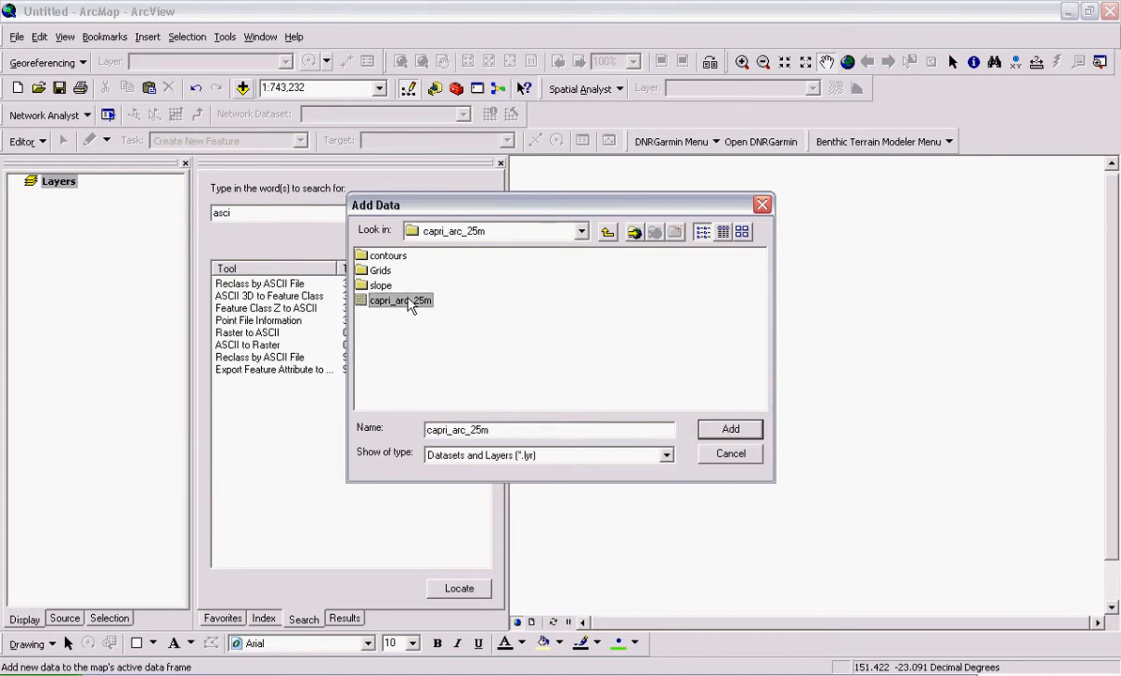
{"action": "scroll", "coordinate": [793, 352], "scroll_direction": "down", "scroll_amount": 3}
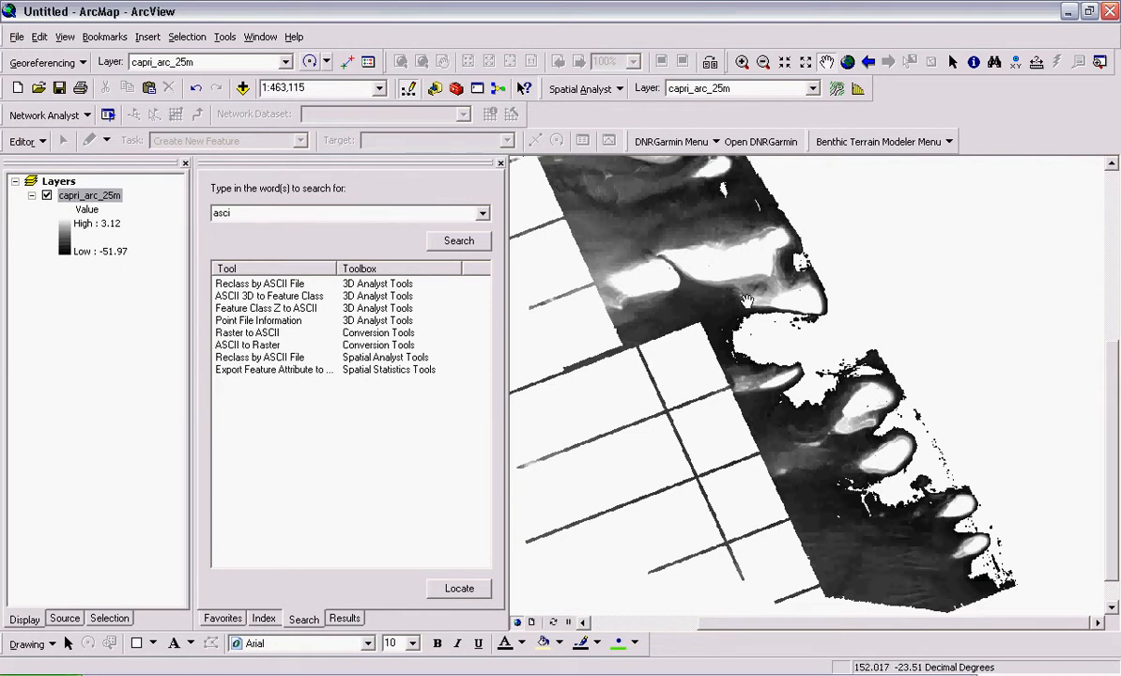
{"action": "left_click_drag", "start_coordinate": [700, 229], "coordinate": [801, 450]}
{"action": "left_click_drag", "start_coordinate": [876, 583], "coordinate": [756, 338]}
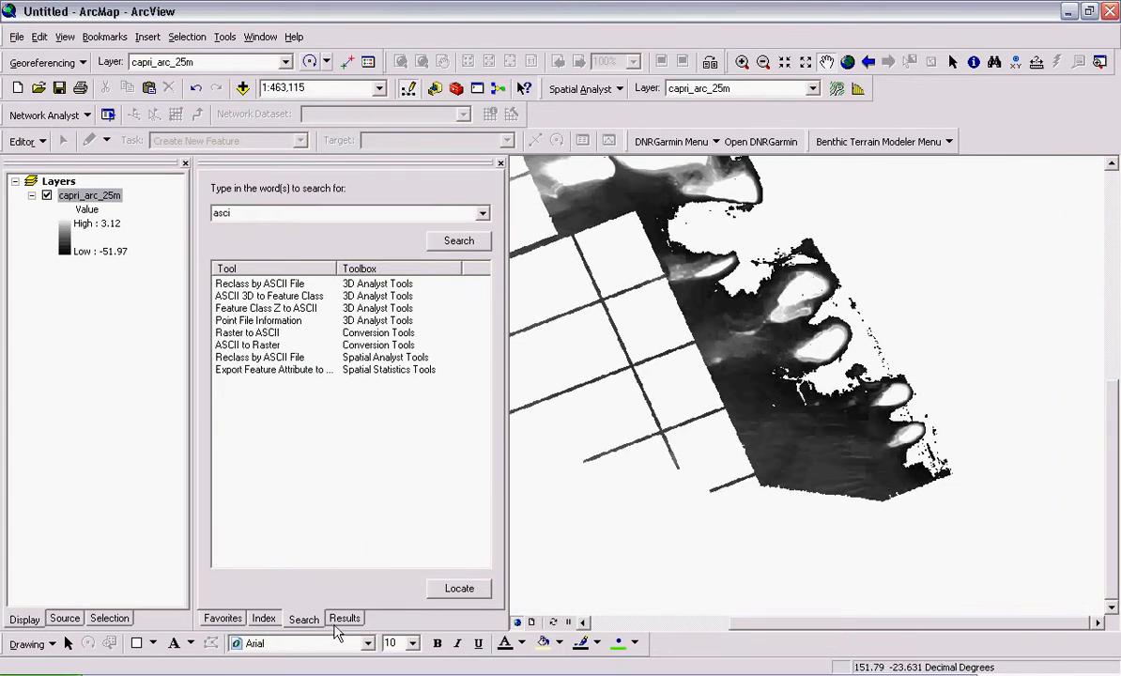
- Open the Raster to ASCII conversion tool and set capri_arc_25m as its input raster
{"action": "left_click", "coordinate": [221, 619]}
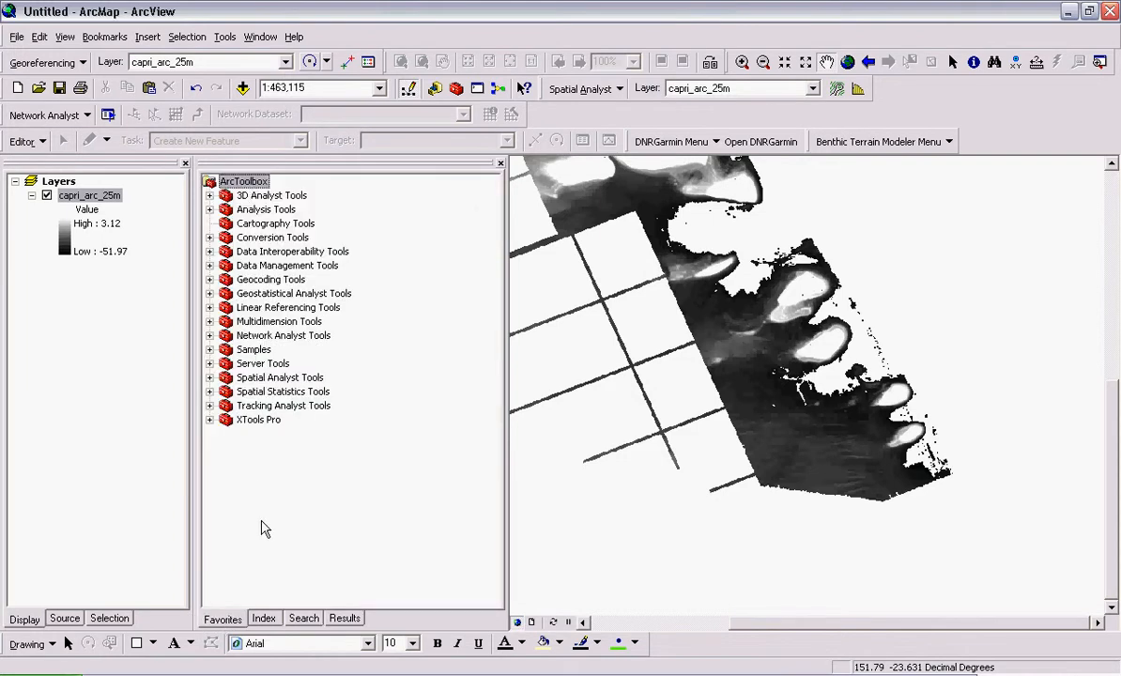
{"action": "left_click", "coordinate": [296, 619]}
{"action": "left_click", "coordinate": [260, 214]}
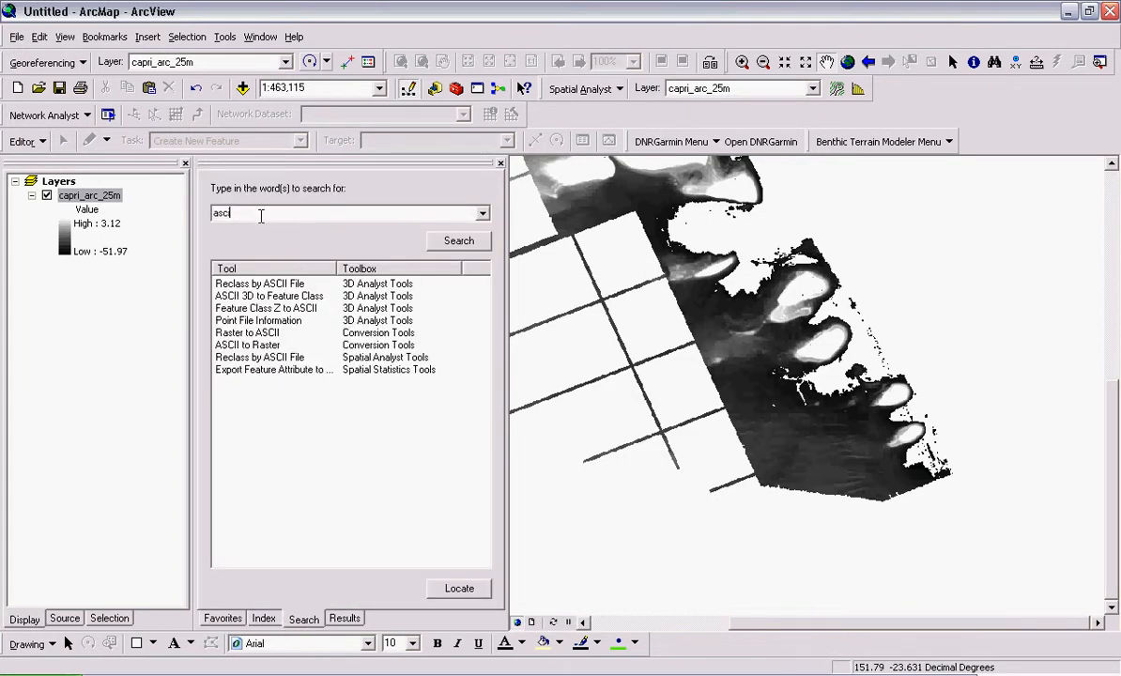
{"action": "double_click", "coordinate": [248, 335]}
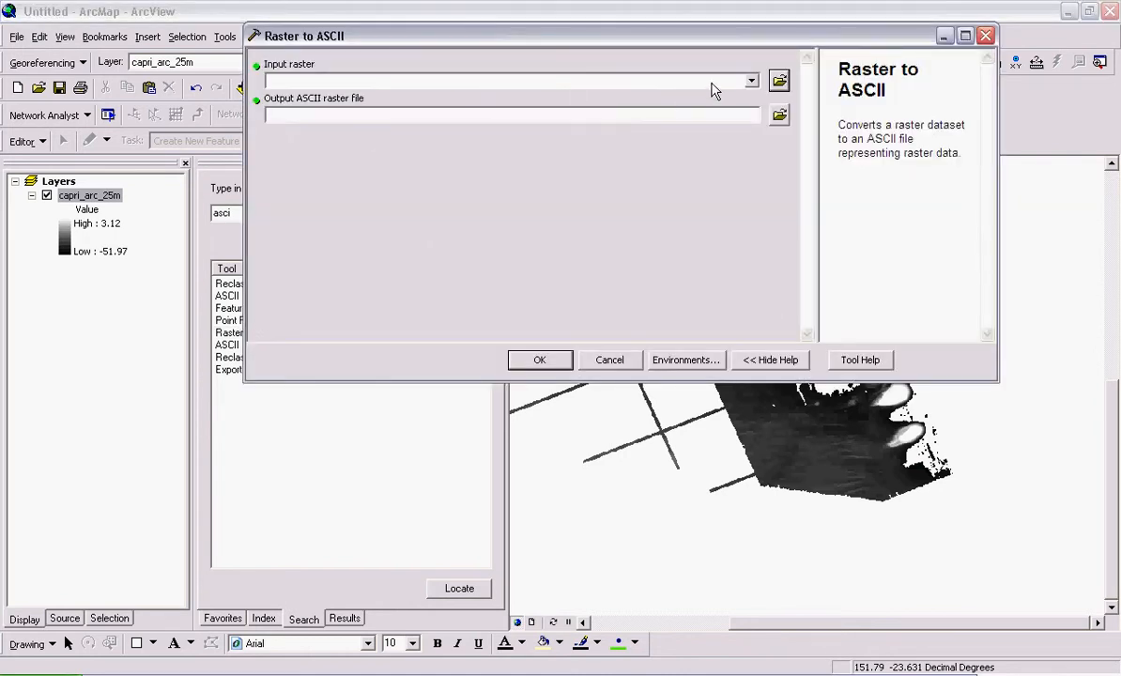
{"action": "left_click", "coordinate": [751, 81]}
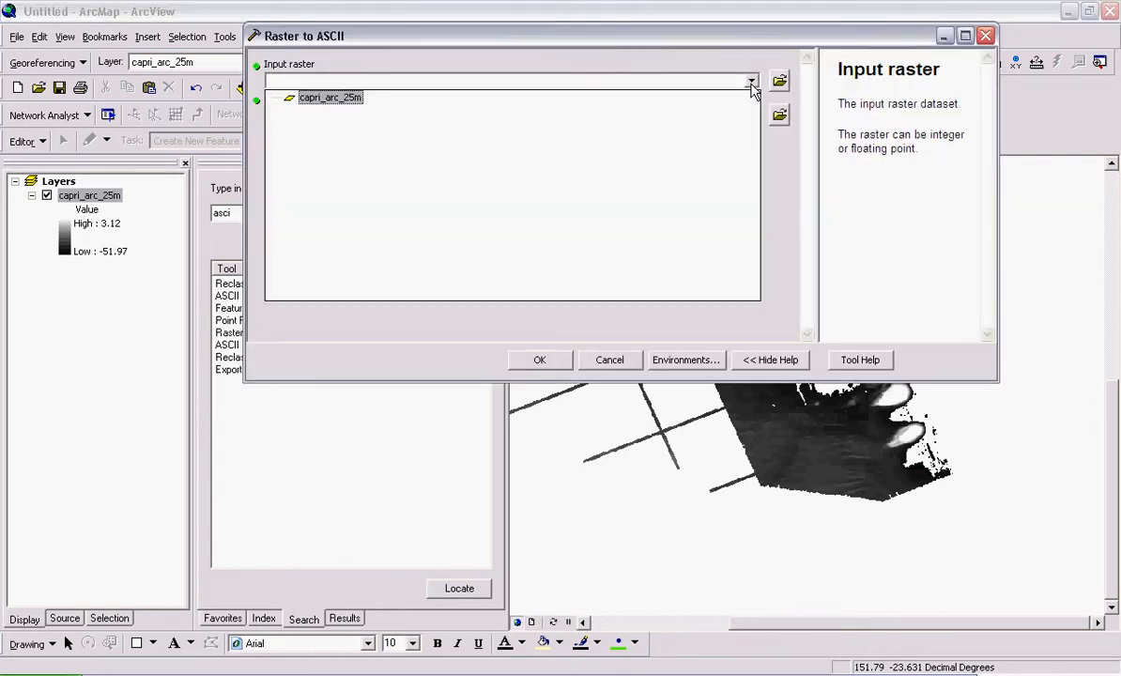
{"action": "left_click", "coordinate": [330, 99]}
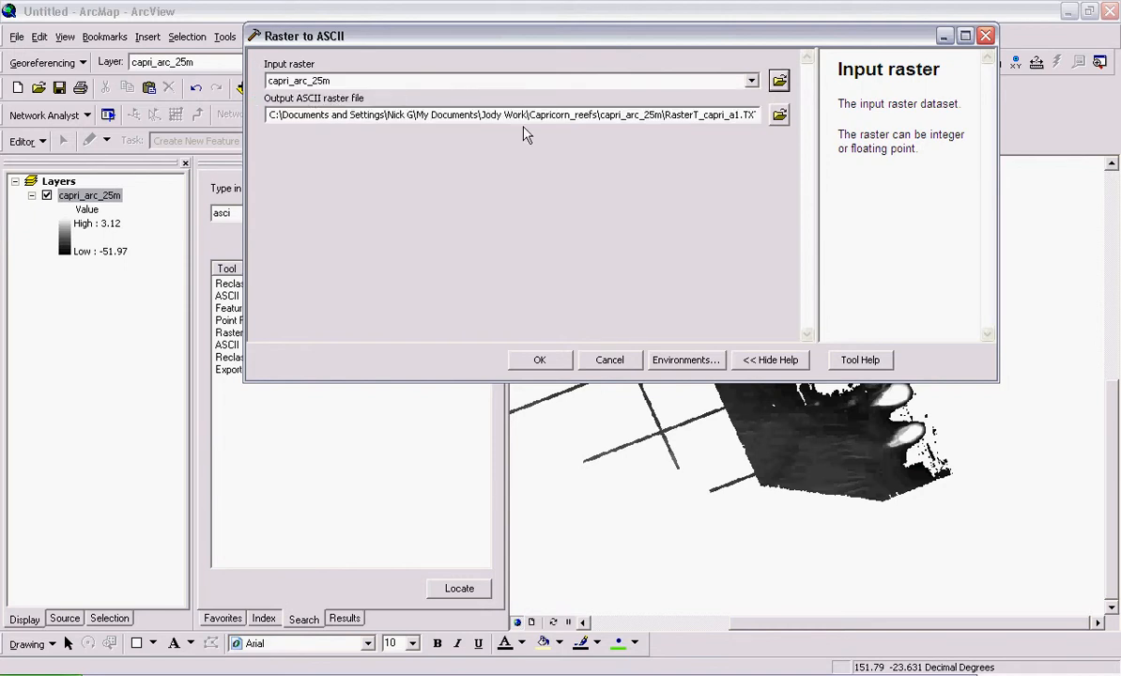
- Choose the tutorial project's Arcigis folder for the output ASCII raster and set the file type to ASC
{"action": "left_click", "coordinate": [779, 114]}
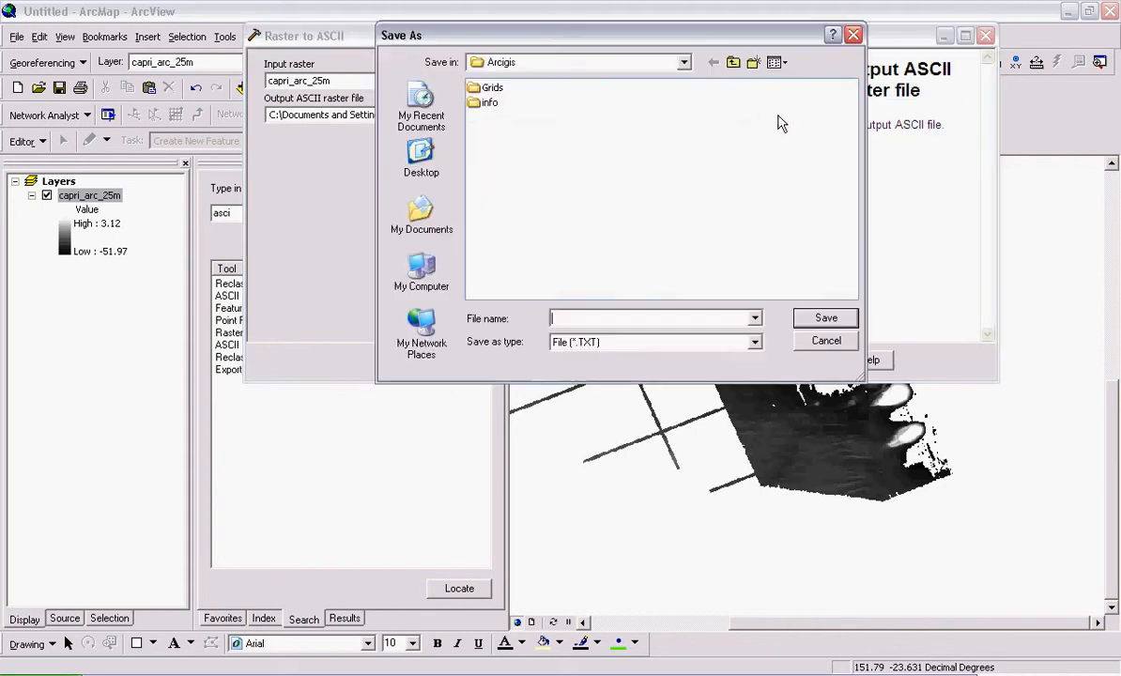
{"action": "left_click", "coordinate": [733, 63]}
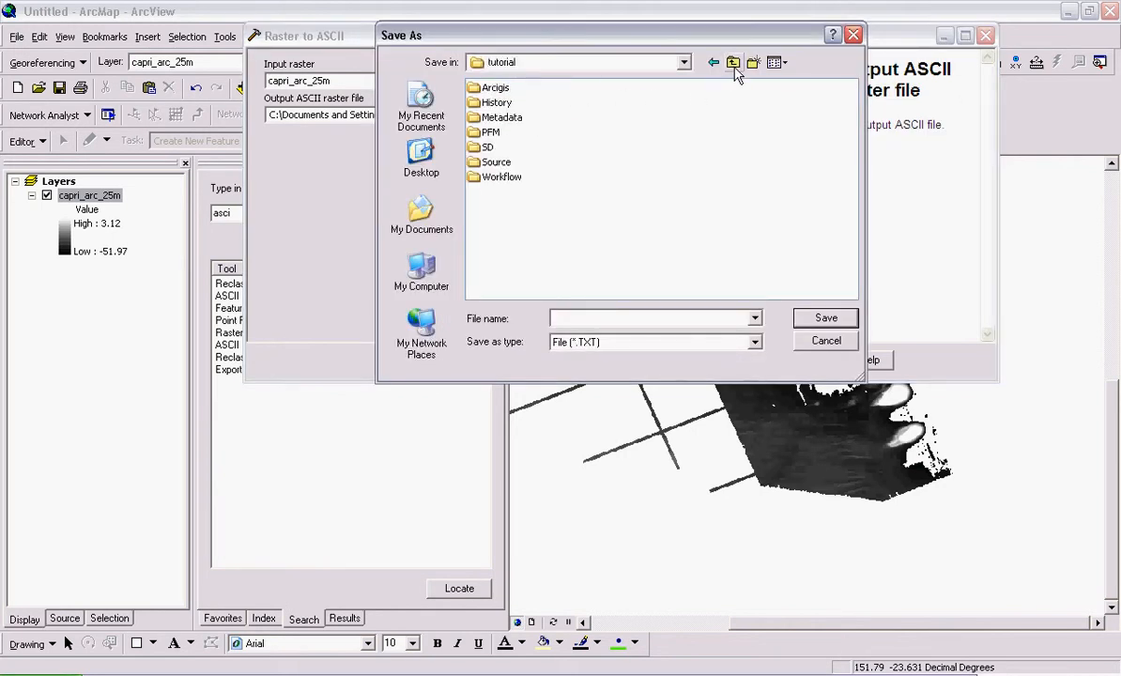
{"action": "double_click", "coordinate": [480, 88]}
{"action": "left_click", "coordinate": [595, 342]}
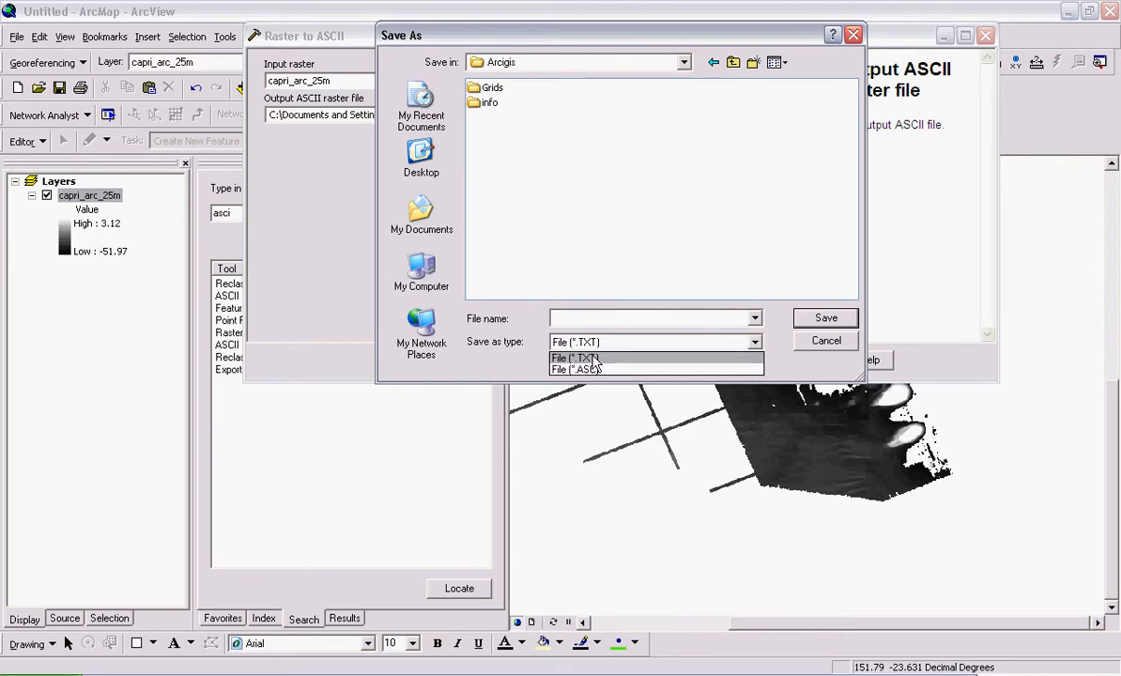
{"action": "left_click", "coordinate": [591, 369]}
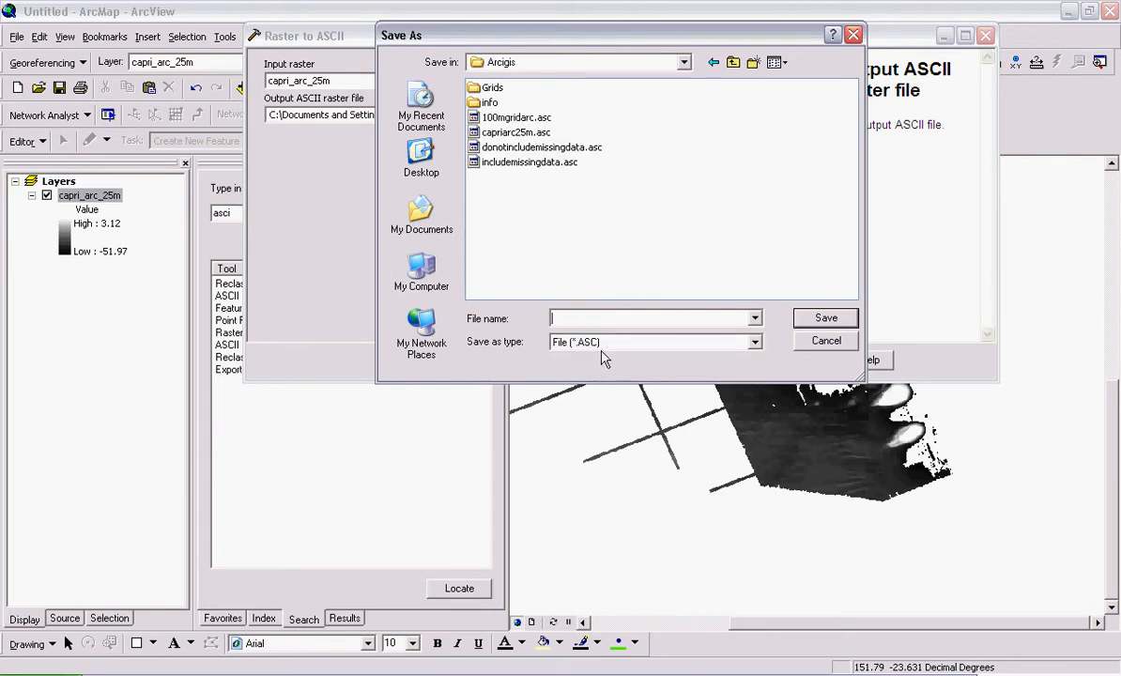
- Save the output file as capritut25m in ASC format and run the raster conversion
{"action": "type", "text": "capritut25m"}
{"action": "left_click", "coordinate": [754, 344]}
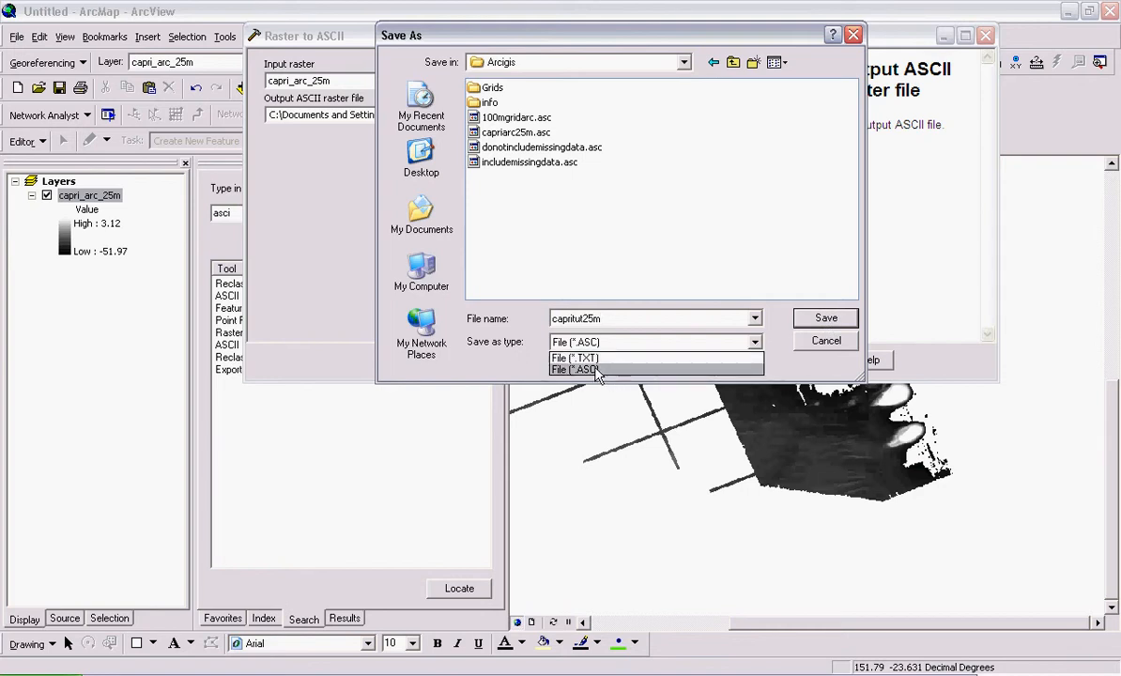
{"action": "left_click", "coordinate": [577, 368]}
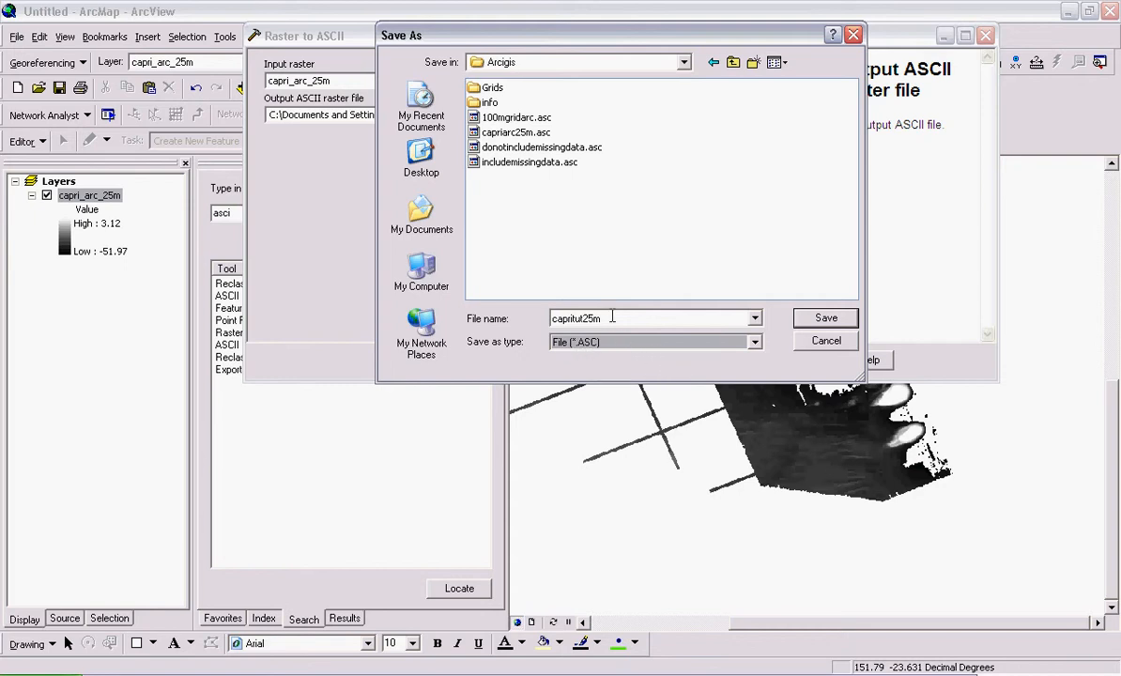
{"action": "left_click", "coordinate": [824, 321]}
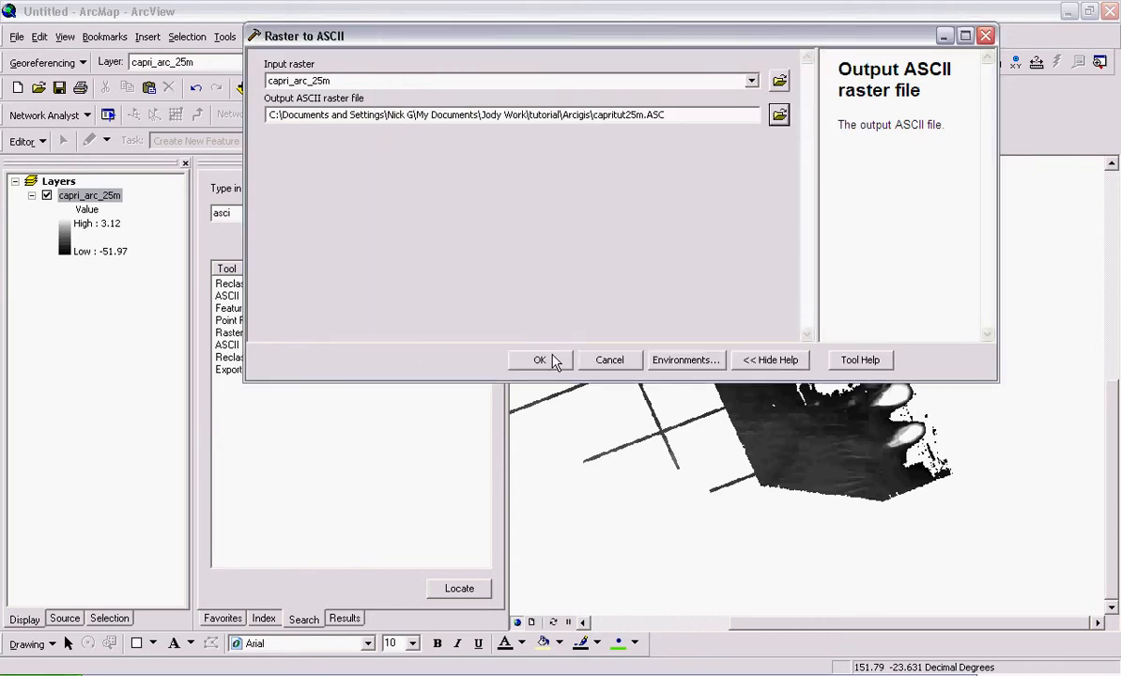
{"action": "left_click", "coordinate": [550, 361]}
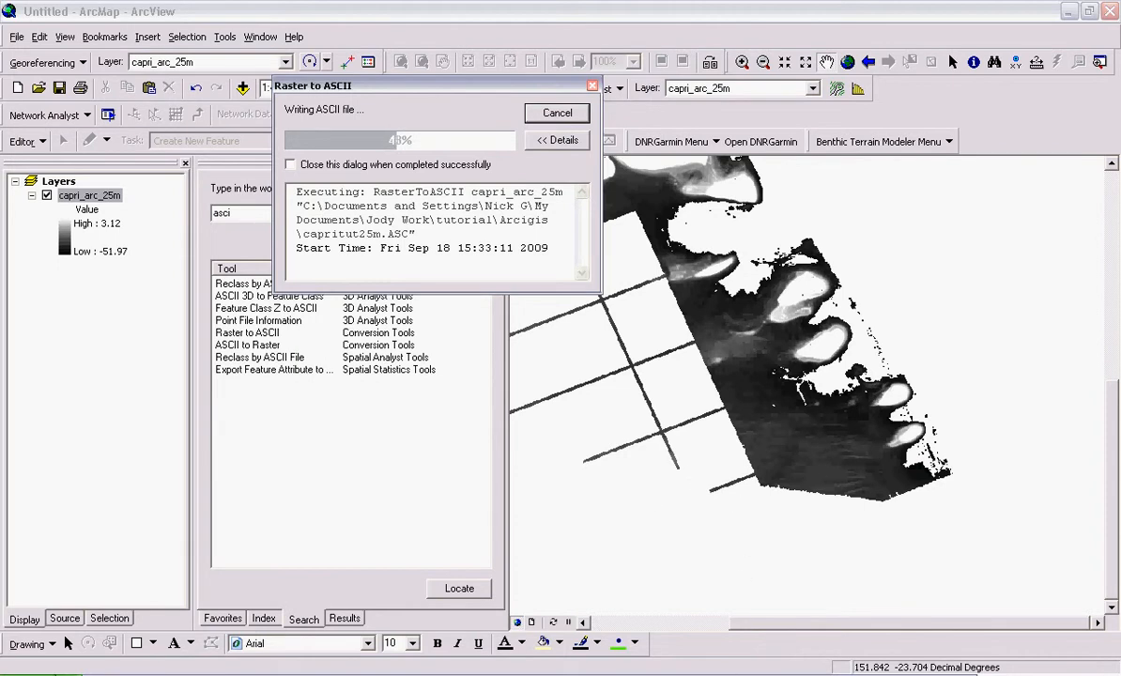
- Launch Fledermaus and close the Raster to ASCII progress dialog once the conversion is done
{"action": "left_click", "coordinate": [58, 674]}
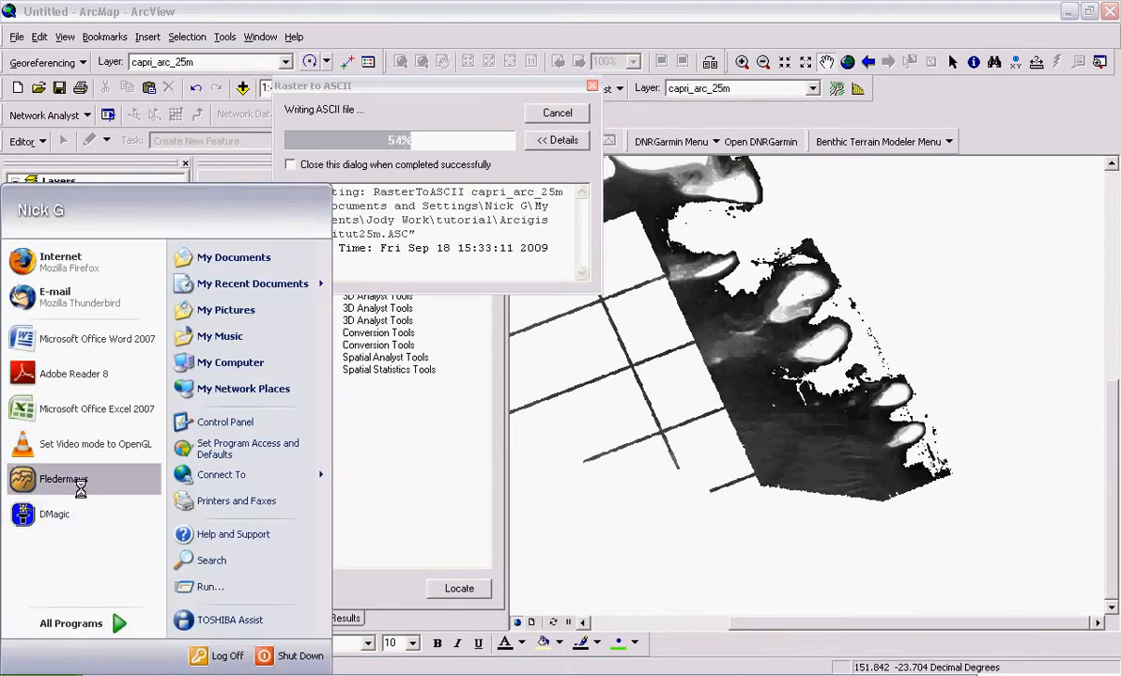
{"action": "left_click", "coordinate": [83, 494]}
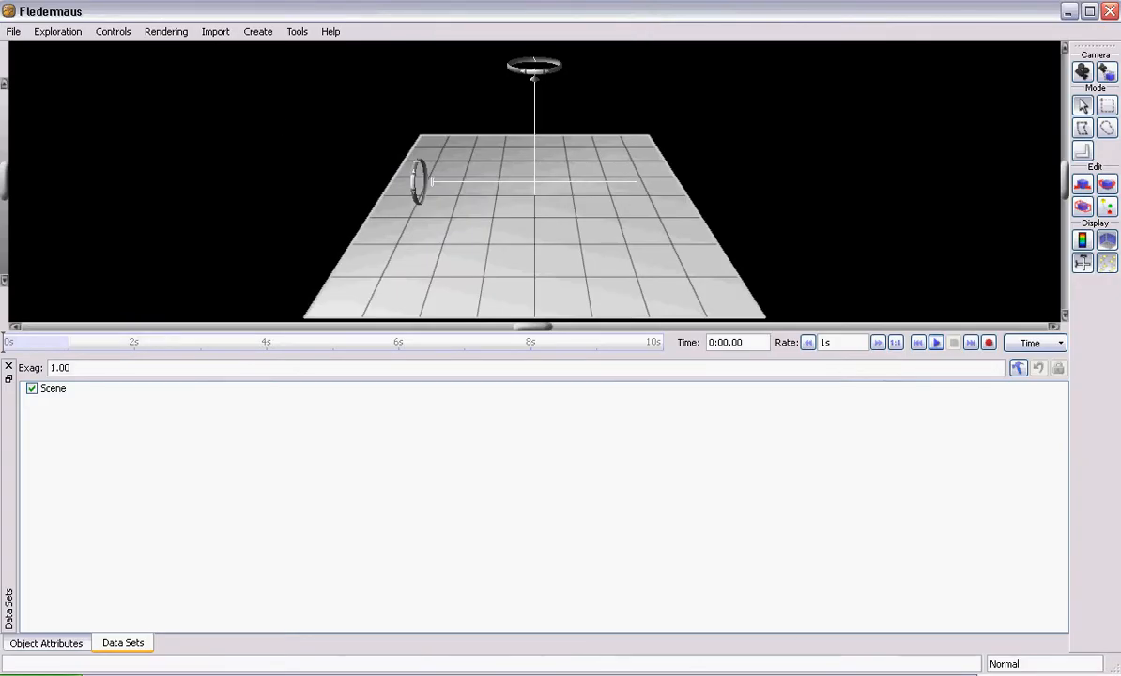
{"action": "left_click", "coordinate": [657, 674]}
{"action": "left_click", "coordinate": [657, 644]}
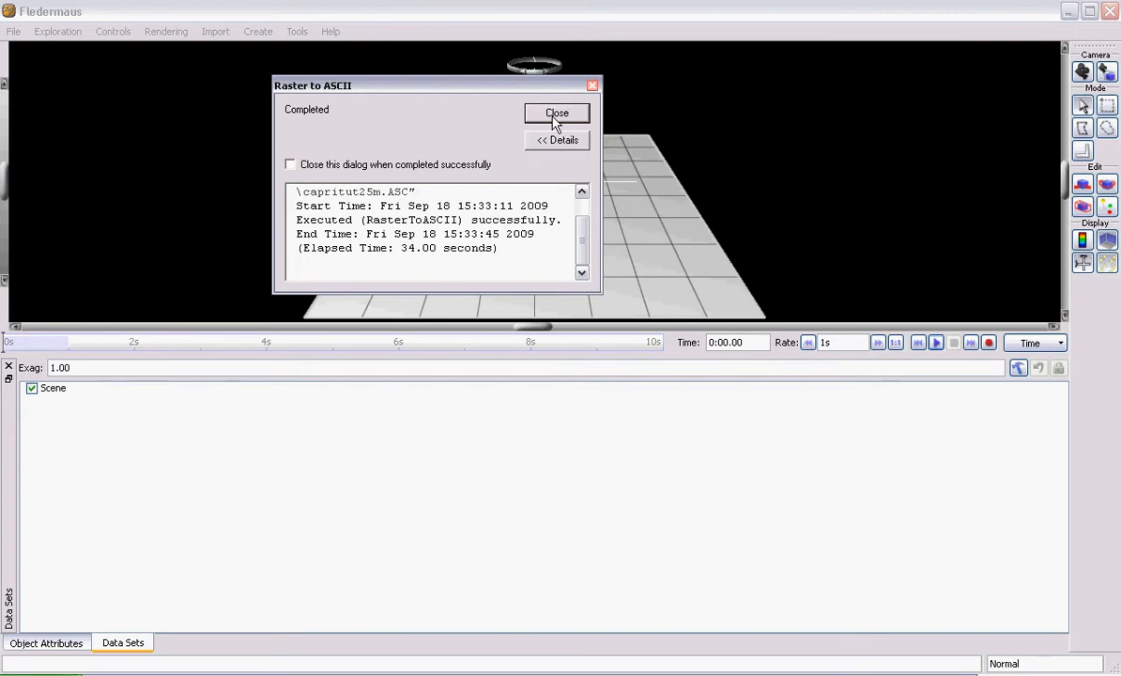
{"action": "left_click", "coordinate": [555, 115]}
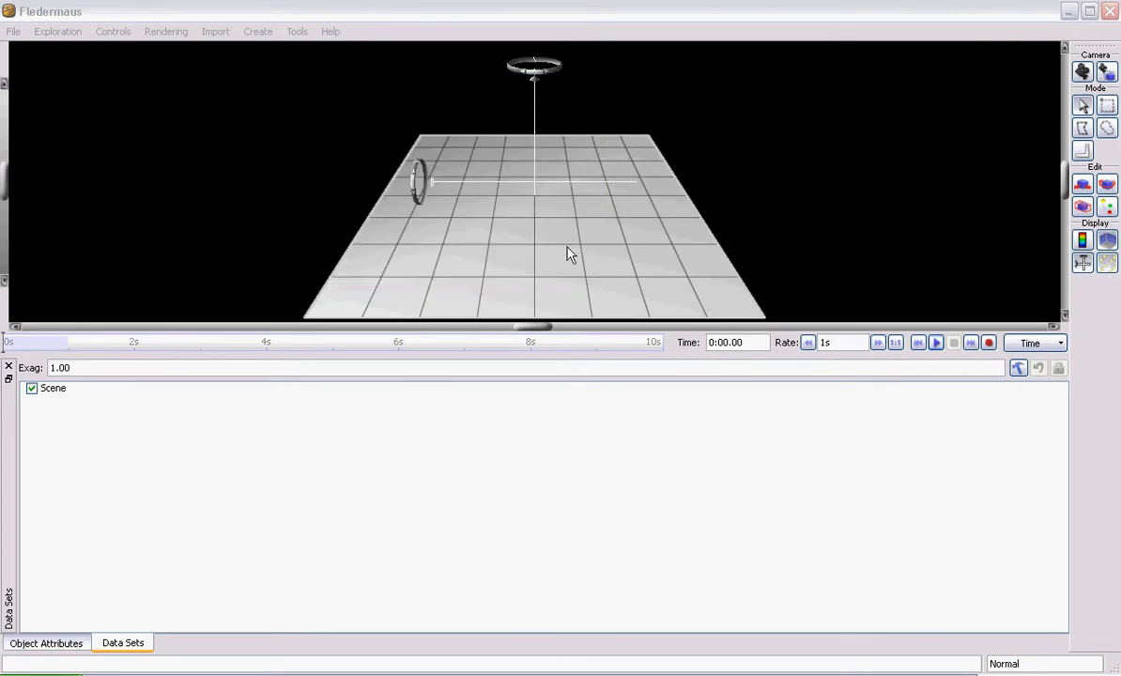
- Start a gridded data import and load capritut25m.asc from the tutorial's Arcigis folder
{"action": "left_click_drag", "start_coordinate": [446, 273], "coordinate": [601, 197]}
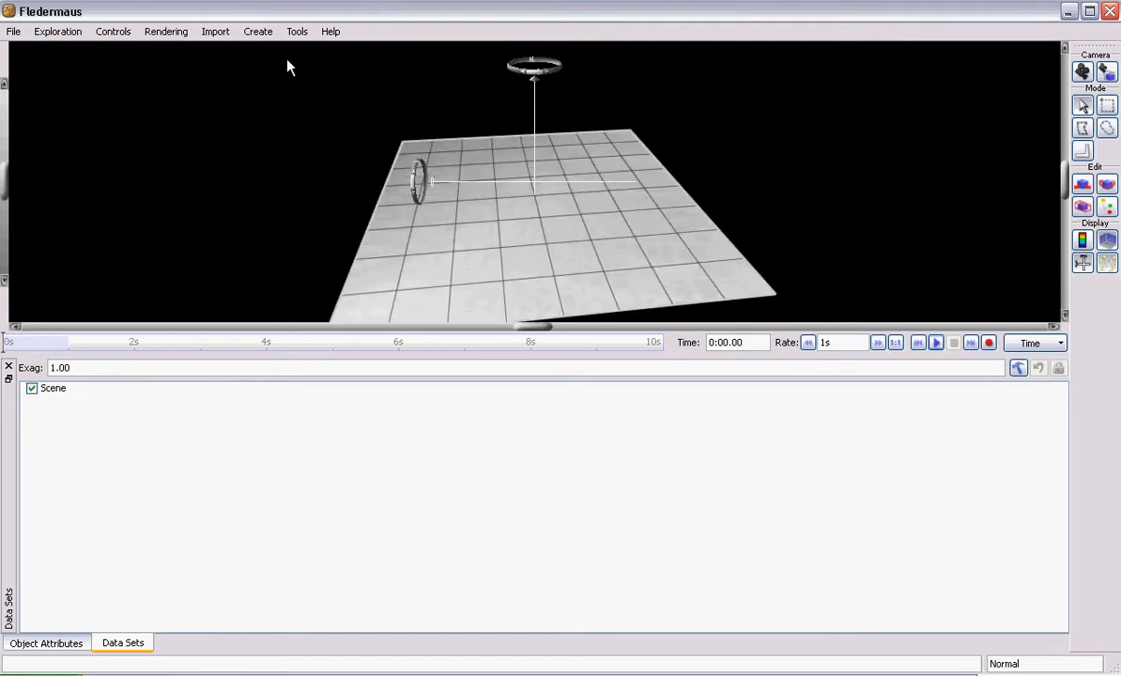
{"action": "left_click", "coordinate": [216, 33]}
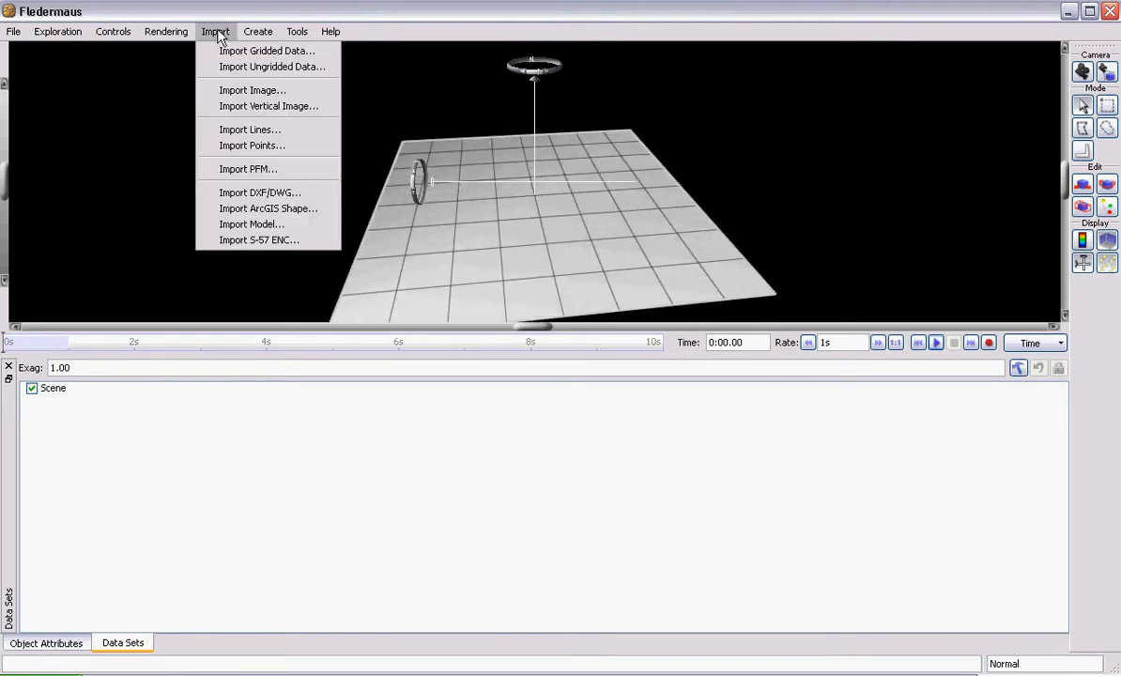
{"action": "left_click", "coordinate": [295, 53]}
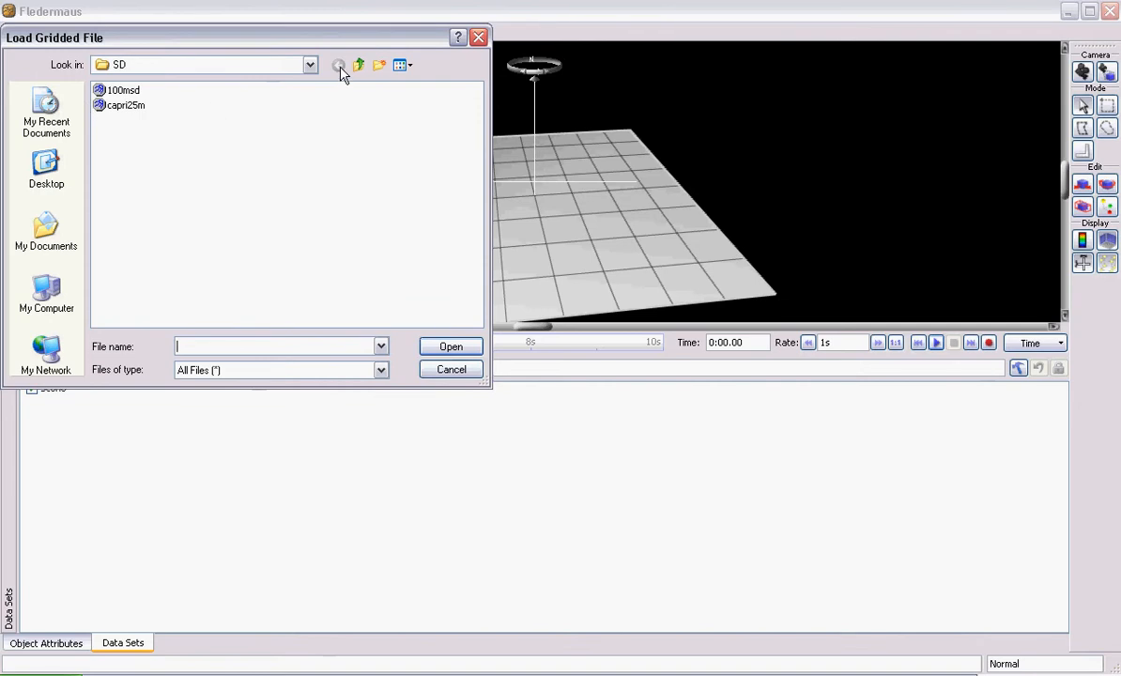
{"action": "left_click", "coordinate": [370, 63]}
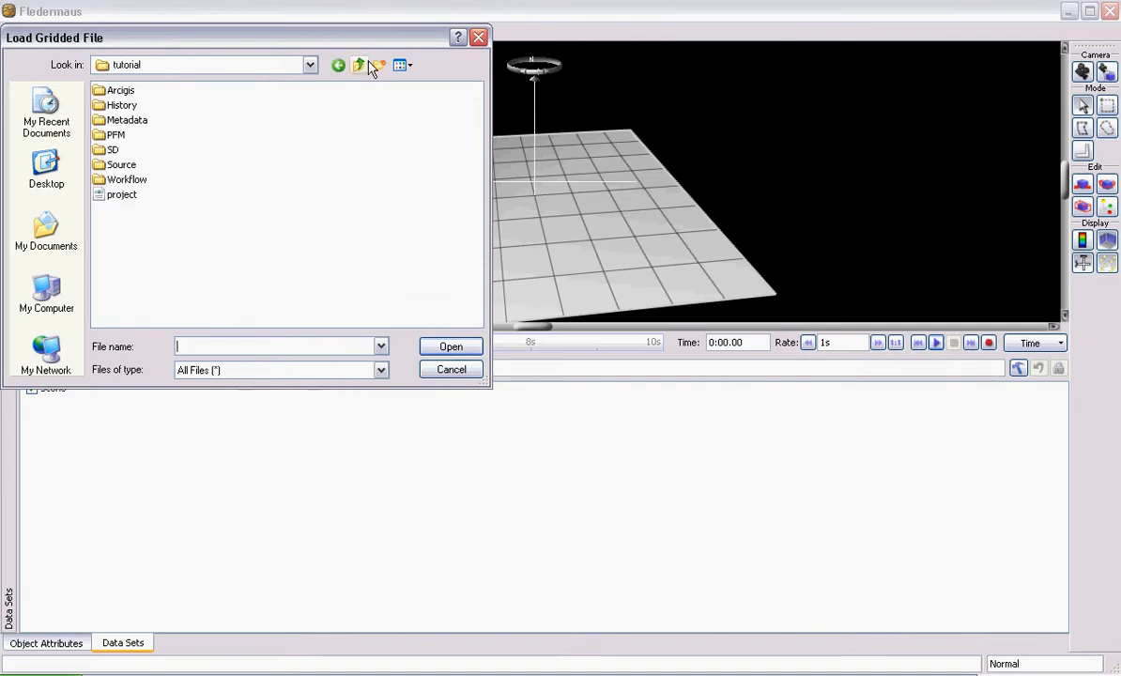
{"action": "double_click", "coordinate": [129, 91]}
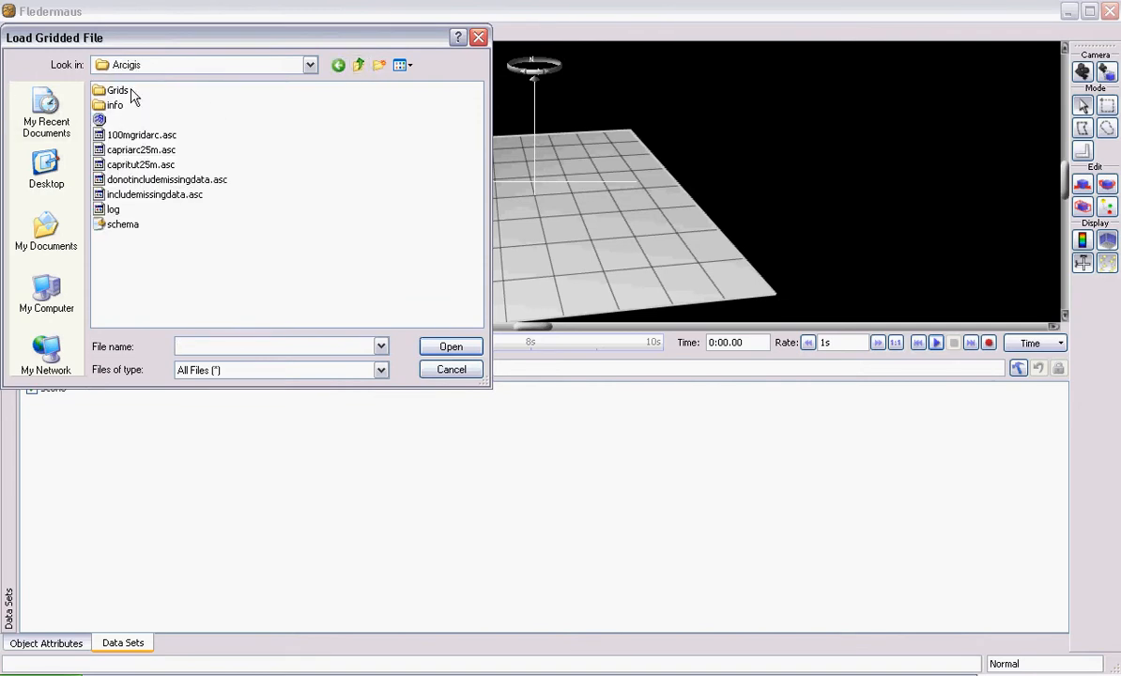
{"action": "left_click", "coordinate": [148, 167]}
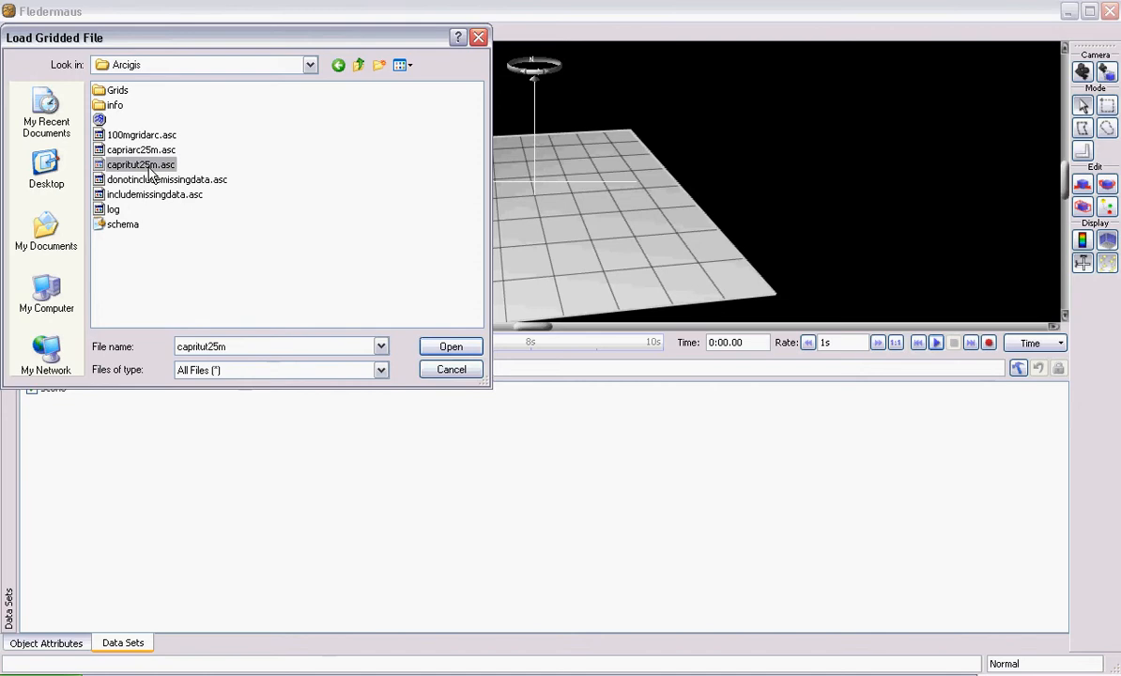
{"action": "left_click", "coordinate": [452, 349]}
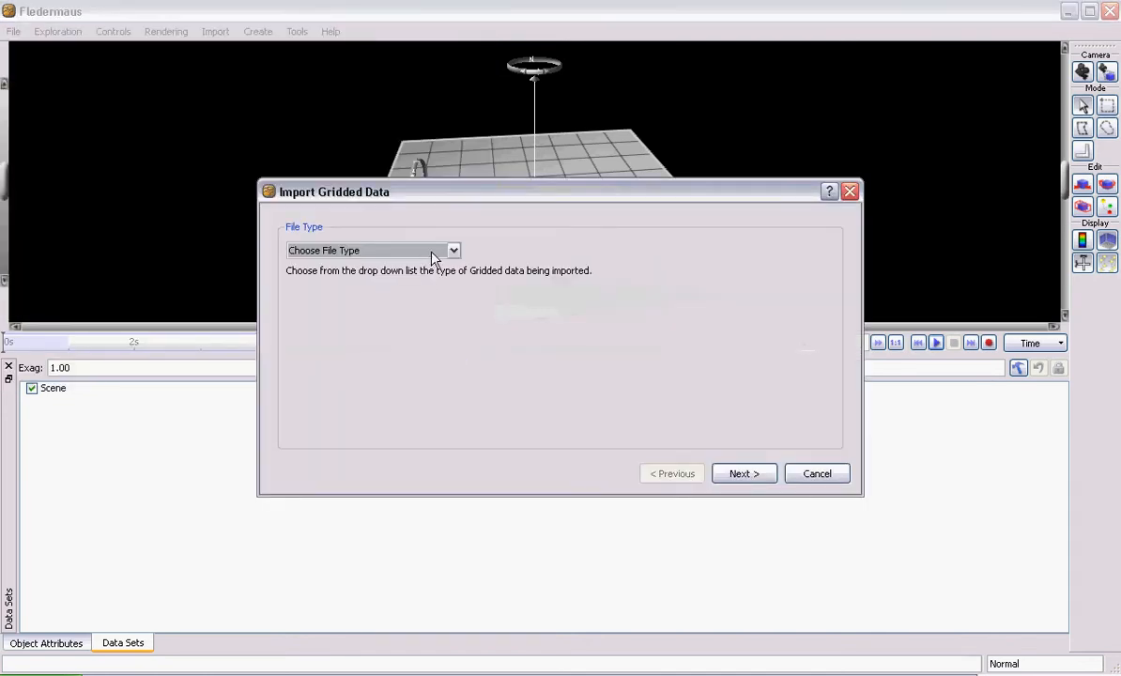
- Set the grid file type to Arcview Ascii Grid and accept the FG_WGS_84 coordinate system with the FD_Undefined vertical datum
{"action": "left_click", "coordinate": [434, 252]}
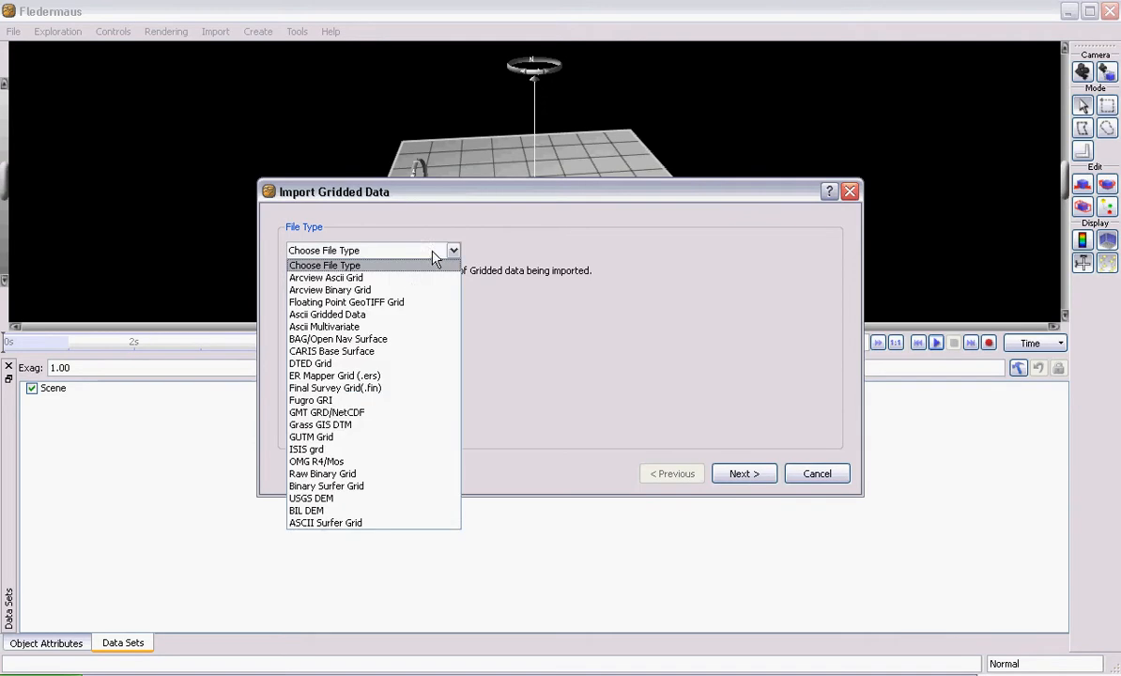
{"action": "left_click", "coordinate": [335, 278]}
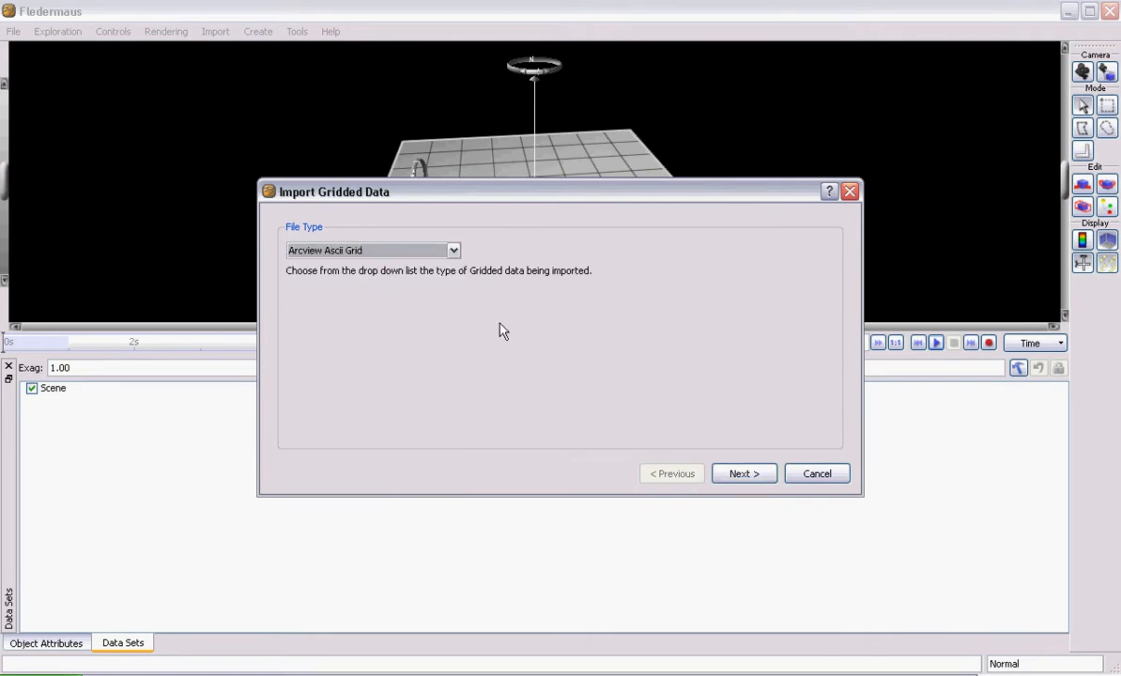
{"action": "left_click", "coordinate": [743, 474]}
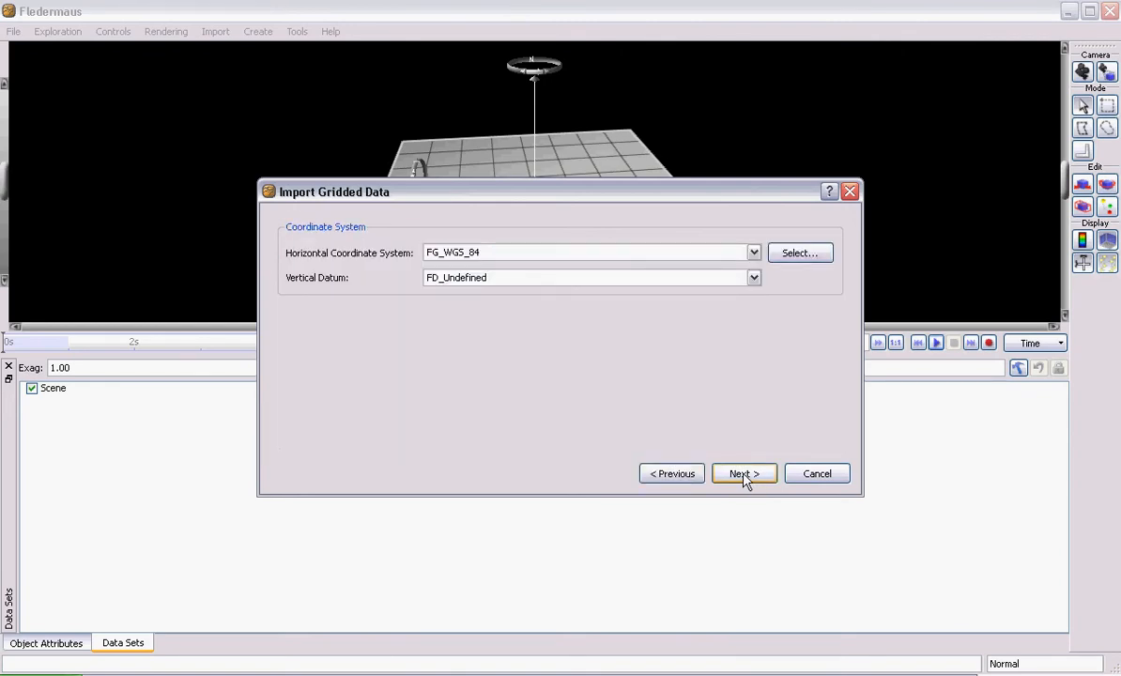
{"action": "left_click", "coordinate": [690, 474]}
{"action": "left_click", "coordinate": [454, 250]}
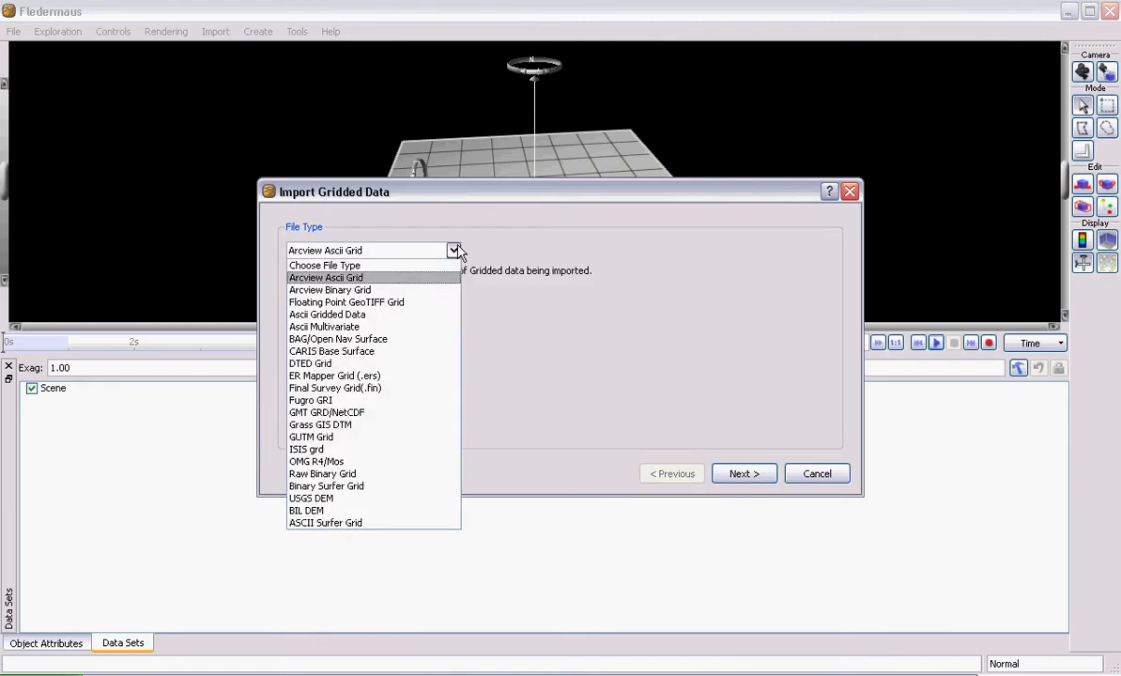
{"action": "left_click", "coordinate": [369, 280]}
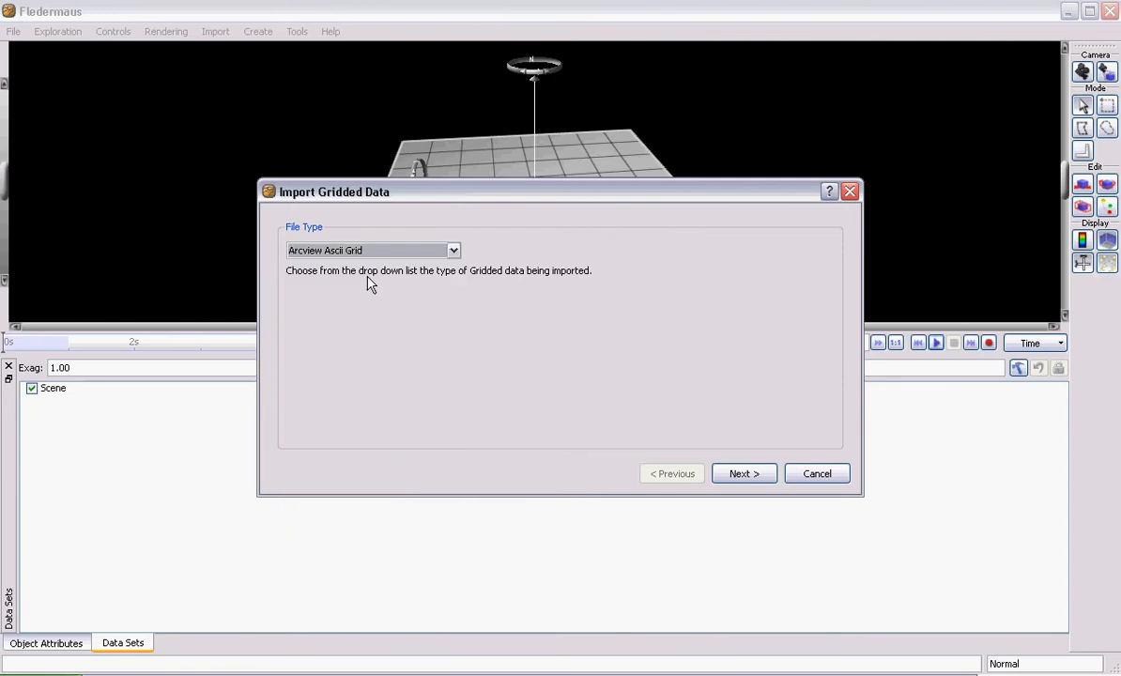
{"action": "left_click", "coordinate": [756, 475]}
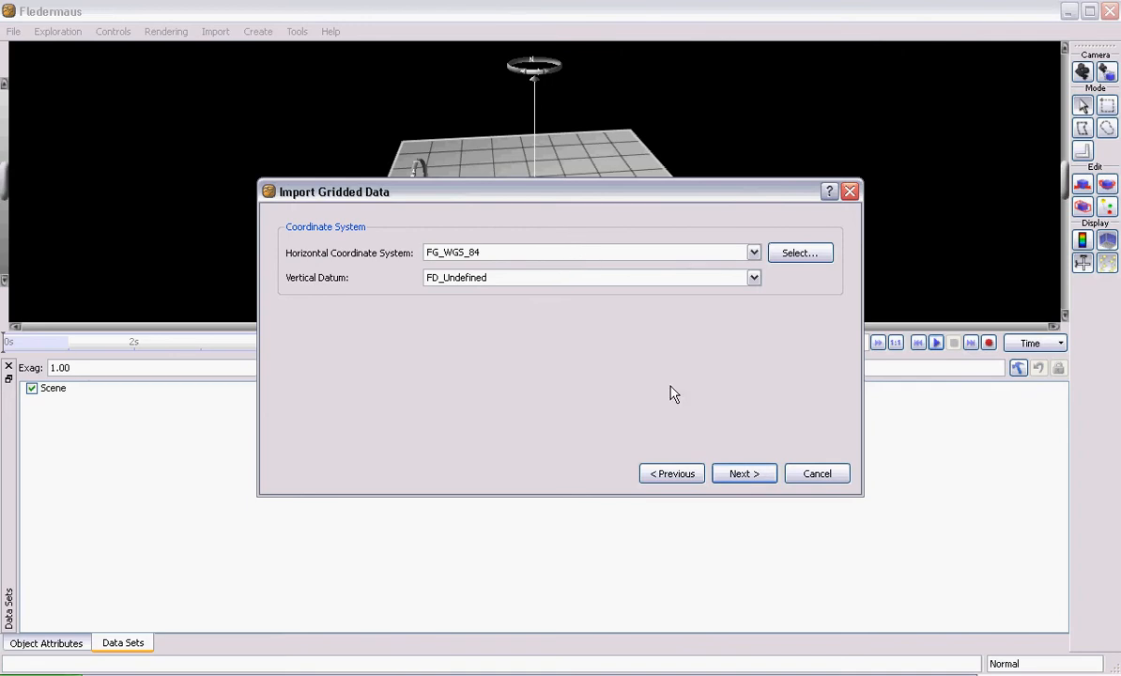
{"action": "left_click", "coordinate": [744, 474]}
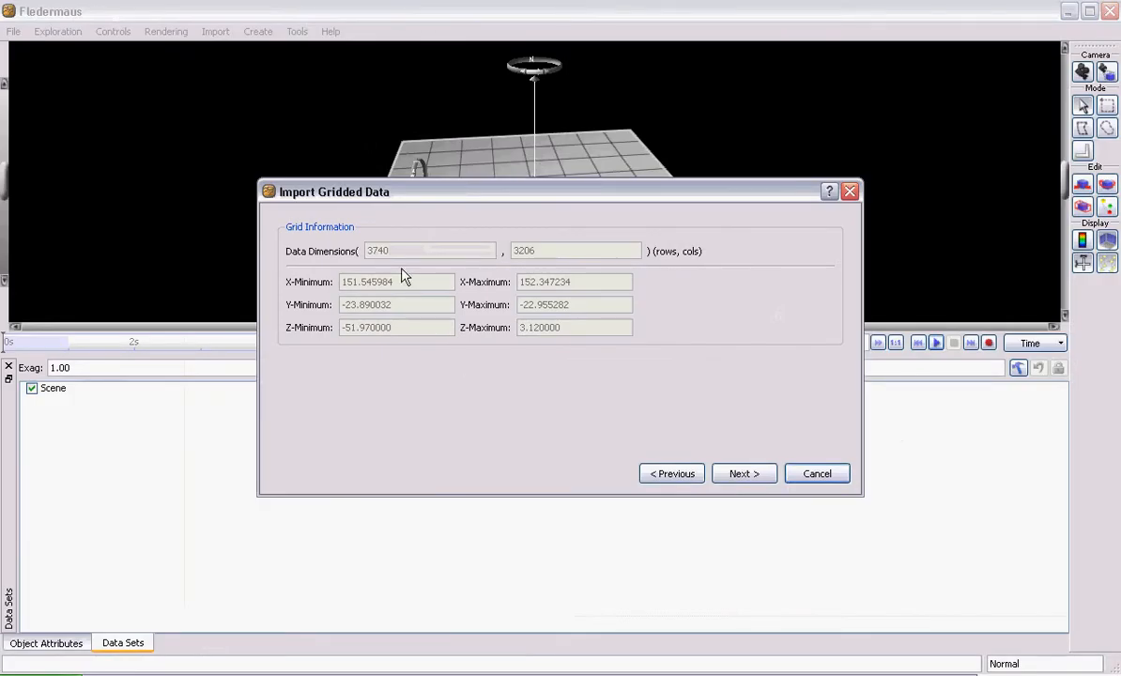
- Accept the grid information and default Z coordinate options, and browse to the tutorial's SD folder for the Sonar DTM output
{"action": "left_click", "coordinate": [747, 477]}
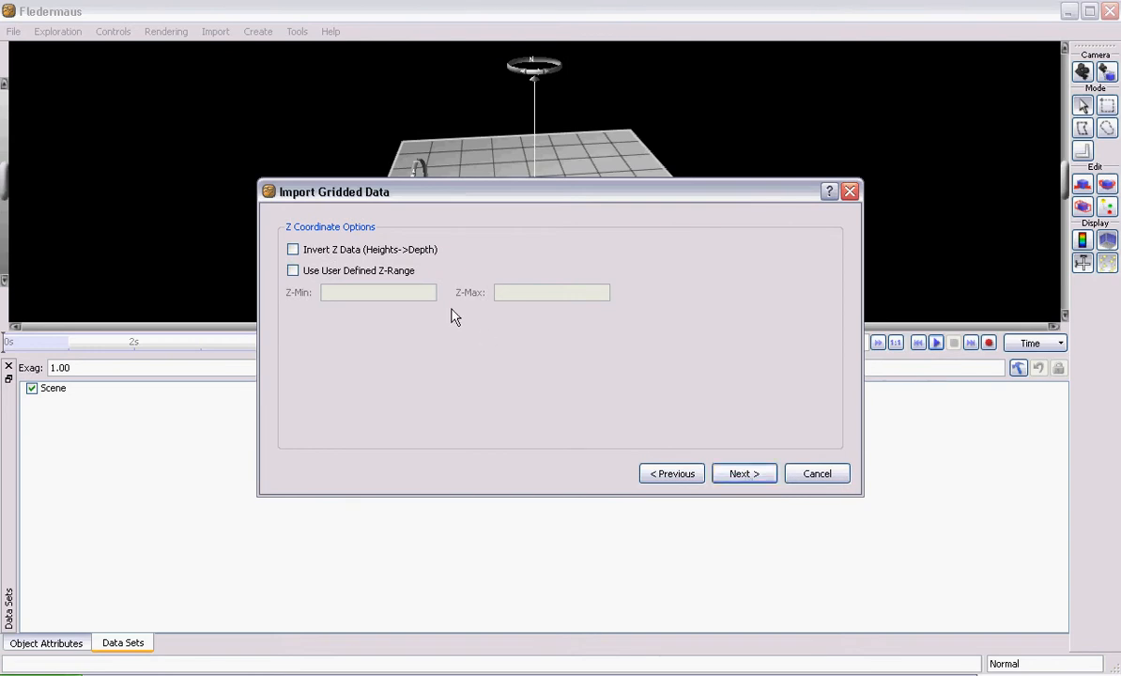
{"action": "left_click", "coordinate": [747, 477]}
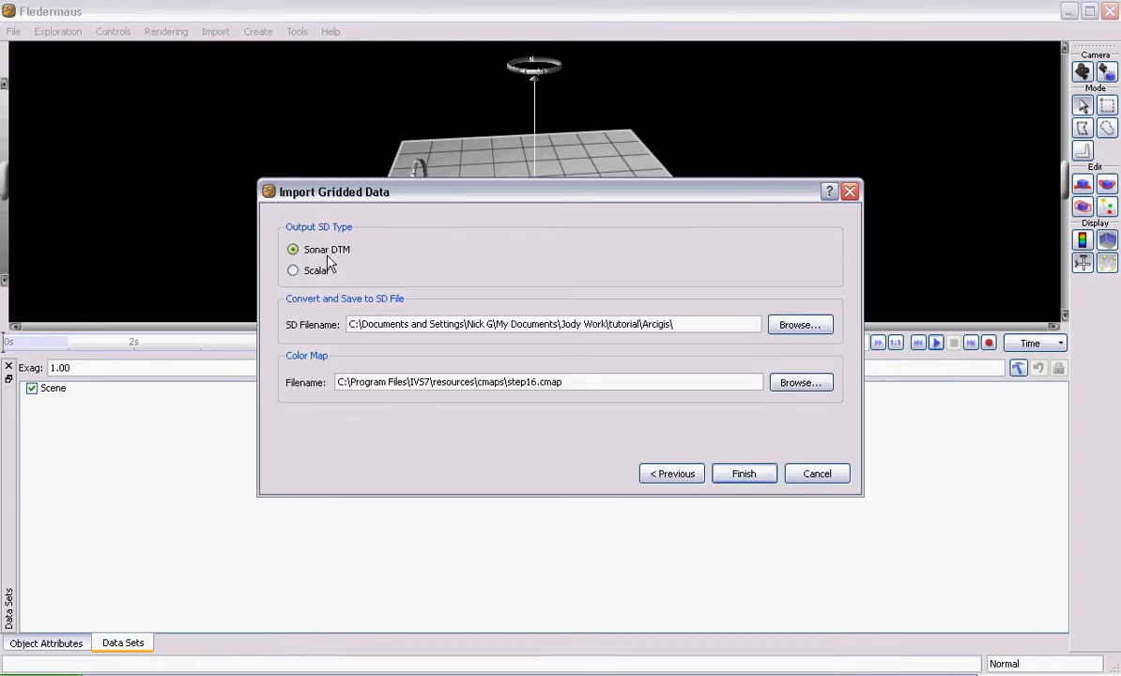
{"action": "left_click", "coordinate": [783, 326]}
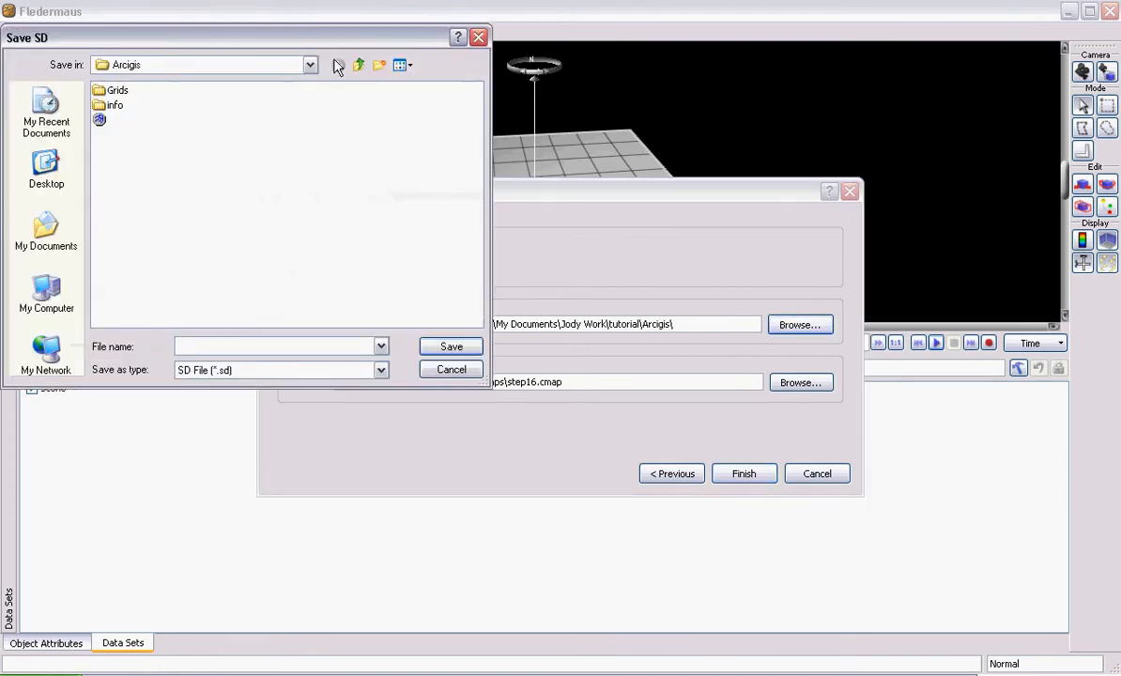
{"action": "left_click", "coordinate": [359, 65]}
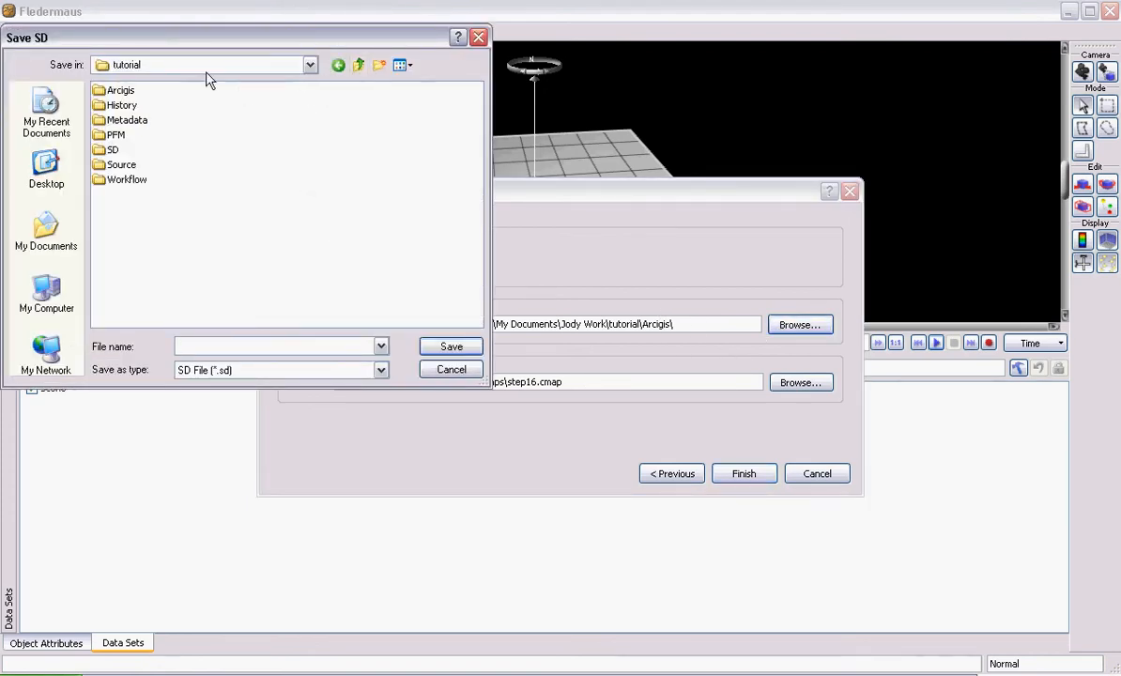
{"action": "double_click", "coordinate": [112, 152]}
- Save the output SD file as capritut25m and finish importing the gridded data with the step16.cmap color map
{"action": "left_click", "coordinate": [235, 347]}
{"action": "type", "text": "caprit"}
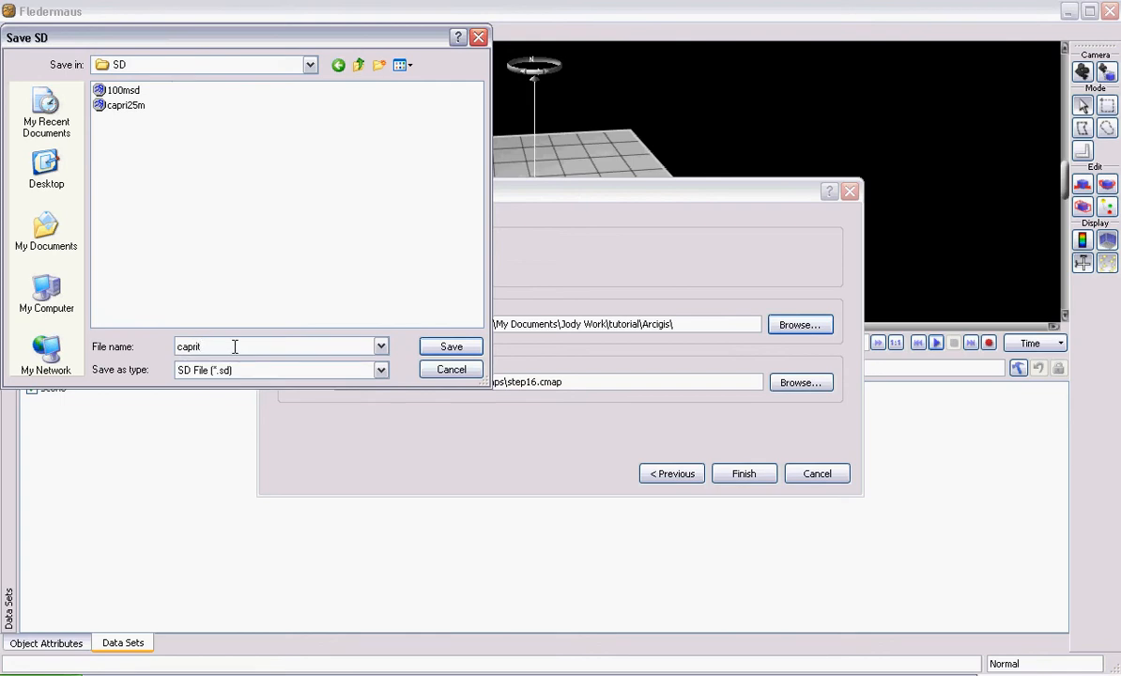
{"action": "key", "text": "BackSpace"}
{"action": "type", "text": "tut25m"}
{"action": "left_click", "coordinate": [446, 351]}
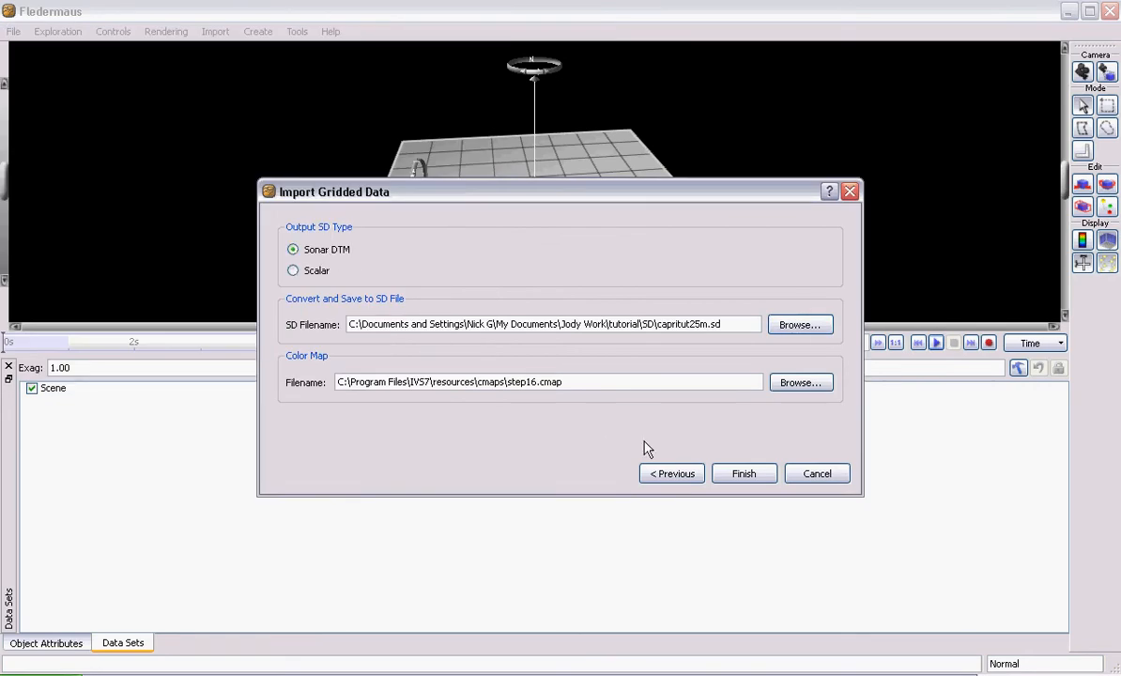
{"action": "left_click", "coordinate": [743, 478]}
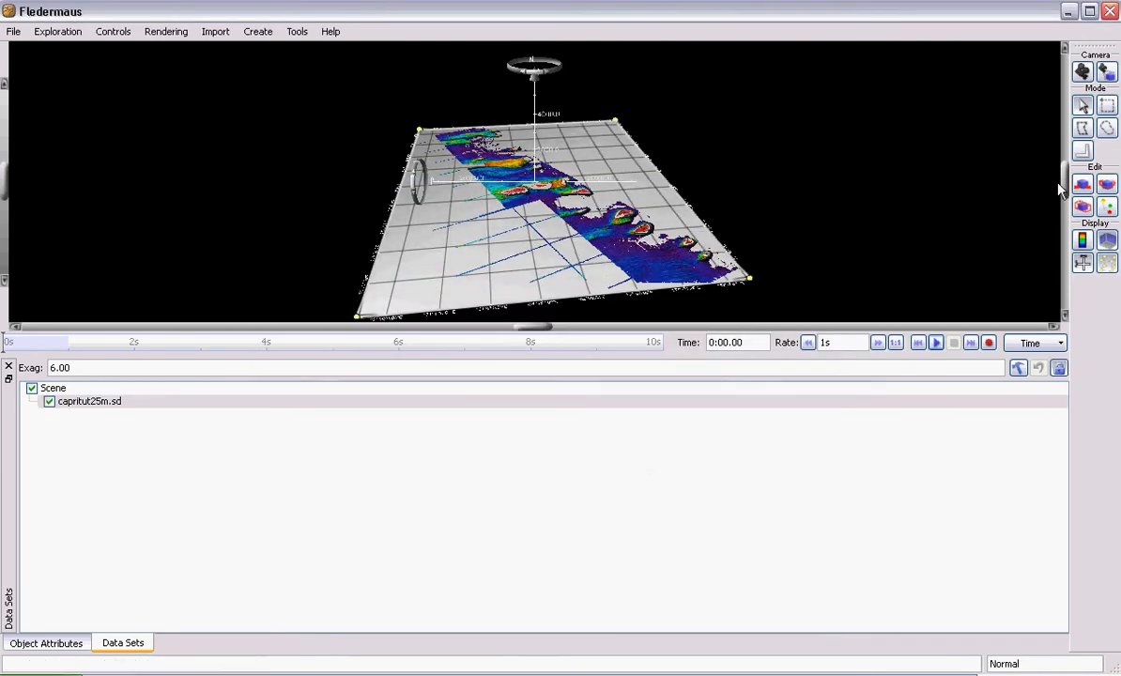
- Hide the axes and rotation widgets around the imported surface, and set the scene's vertical exaggeration to 25
{"action": "left_click", "coordinate": [1082, 262]}
{"action": "left_click_drag", "start_coordinate": [624, 246], "coordinate": [530, 230]}
{"action": "scroll", "coordinate": [528, 191], "scroll_direction": "up", "scroll_amount": 3}
{"action": "scroll", "coordinate": [530, 197], "scroll_direction": "up", "scroll_amount": 6}
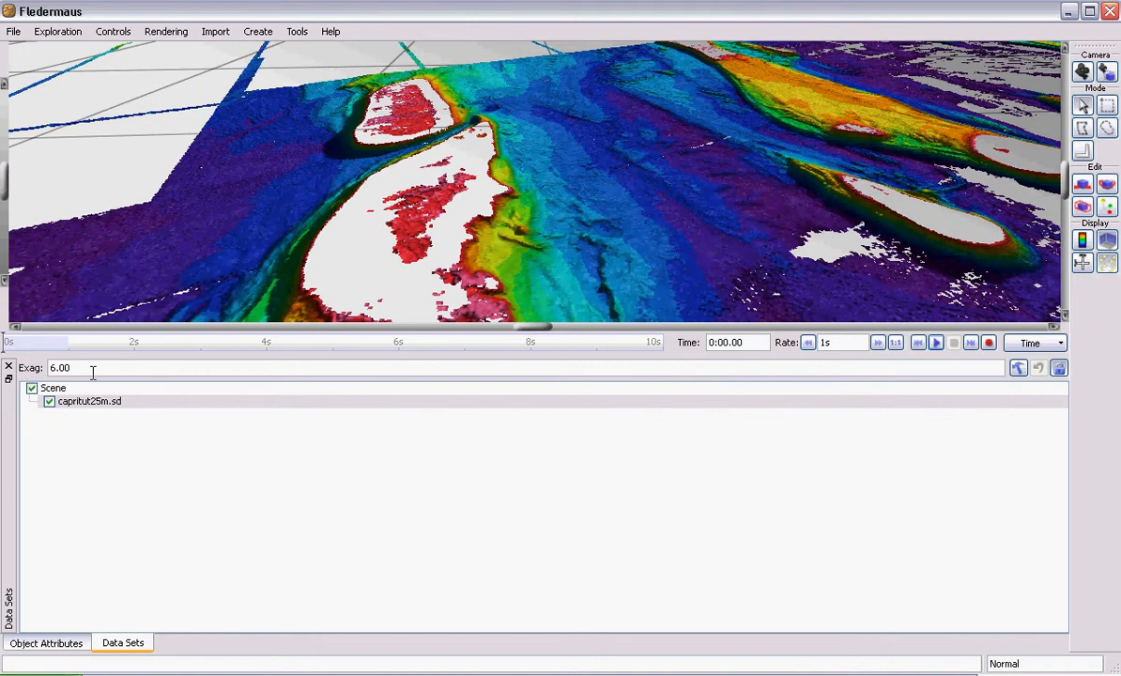
{"action": "left_click_drag", "start_coordinate": [71, 368], "coordinate": [21, 368]}
{"action": "type", "text": "25"}
{"action": "key", "text": "Return"}
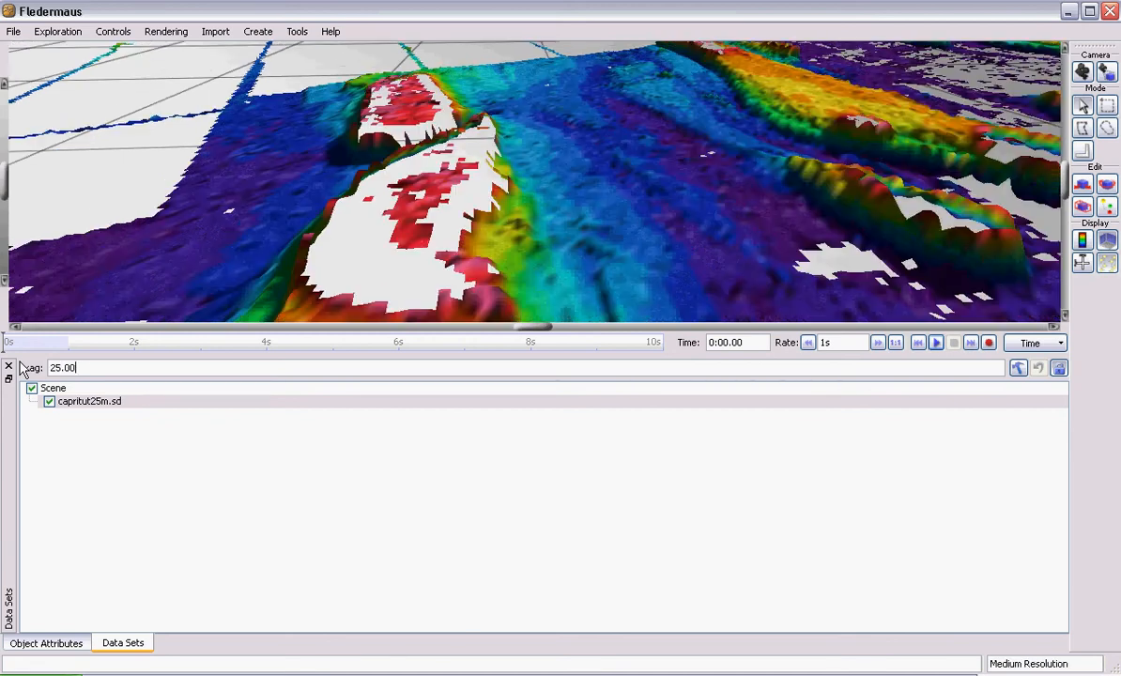
- Examine the exaggerated reef terrain of capritut25m.sd in 3D from several angles and distances
{"action": "left_click_drag", "start_coordinate": [778, 248], "coordinate": [778, 230]}
{"action": "left_click_drag", "start_coordinate": [851, 219], "coordinate": [814, 197]}
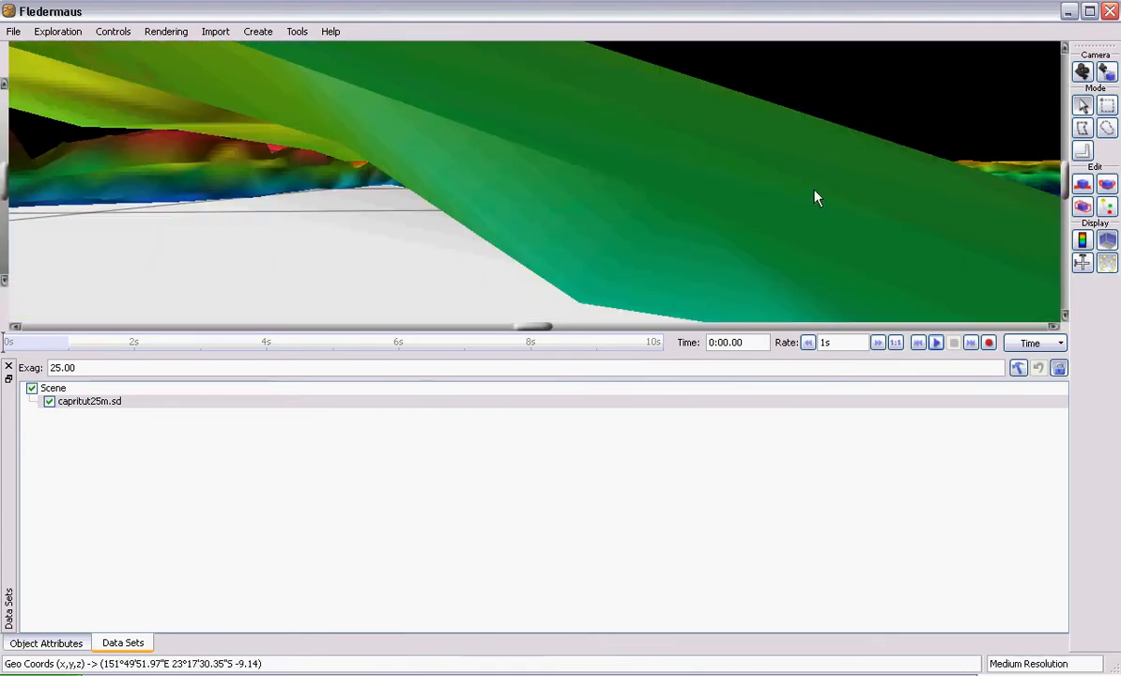
{"action": "left_click_drag", "start_coordinate": [820, 247], "coordinate": [571, 293]}
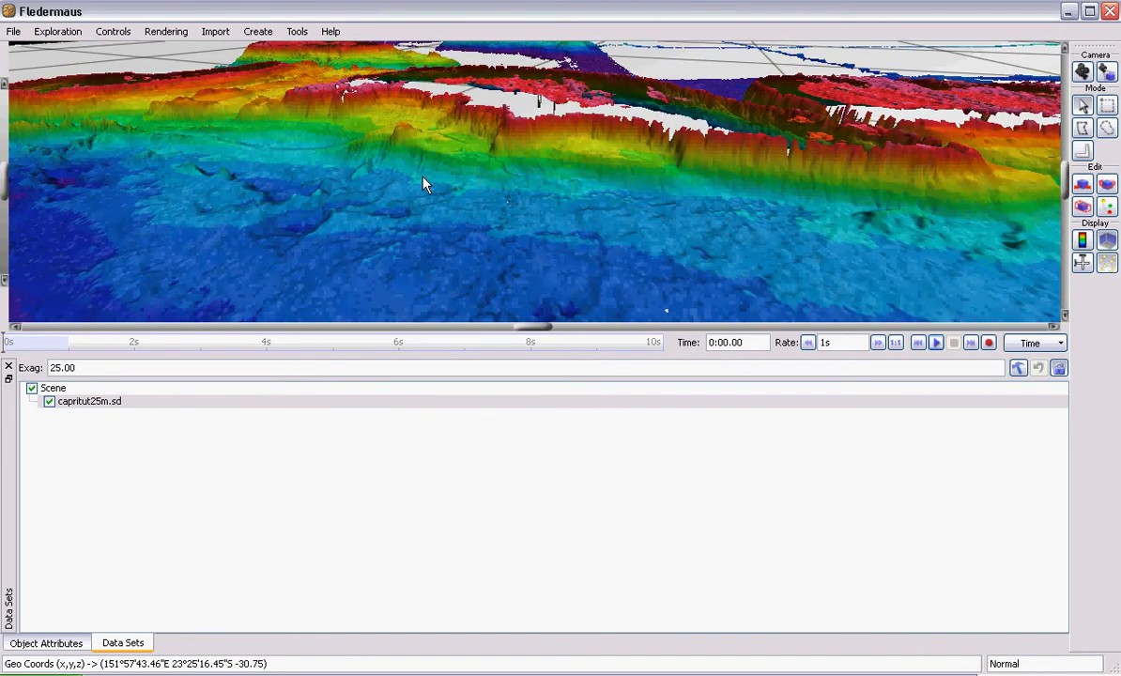
{"action": "left_click_drag", "start_coordinate": [408, 278], "coordinate": [447, 221]}
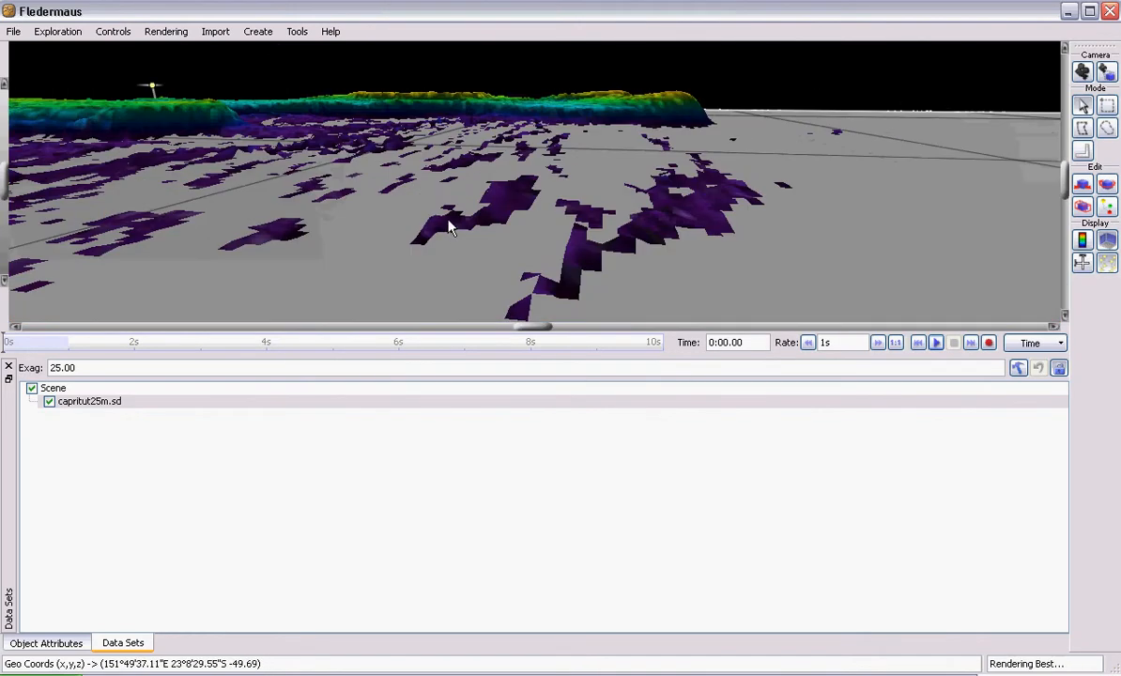
{"action": "left_click_drag", "start_coordinate": [305, 142], "coordinate": [310, 185]}
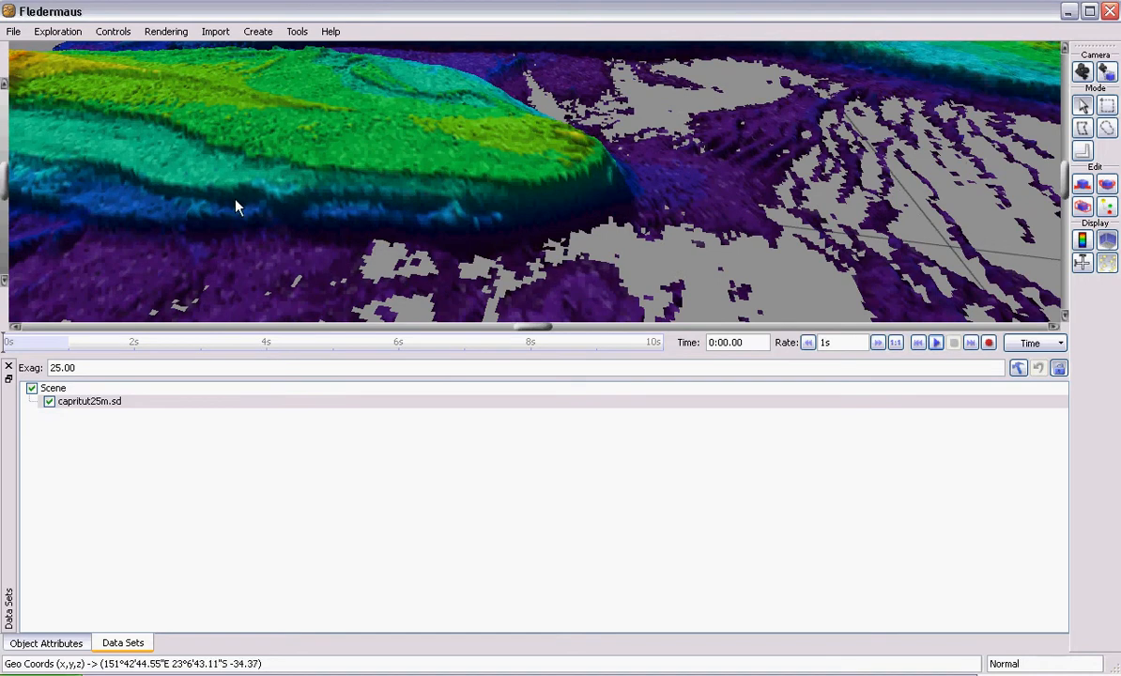
{"action": "scroll", "coordinate": [507, 190], "scroll_direction": "up", "scroll_amount": 3}
{"action": "scroll", "coordinate": [507, 190], "scroll_direction": "down", "scroll_amount": 4}
{"action": "scroll", "coordinate": [505, 189], "scroll_direction": "down", "scroll_amount": 3}
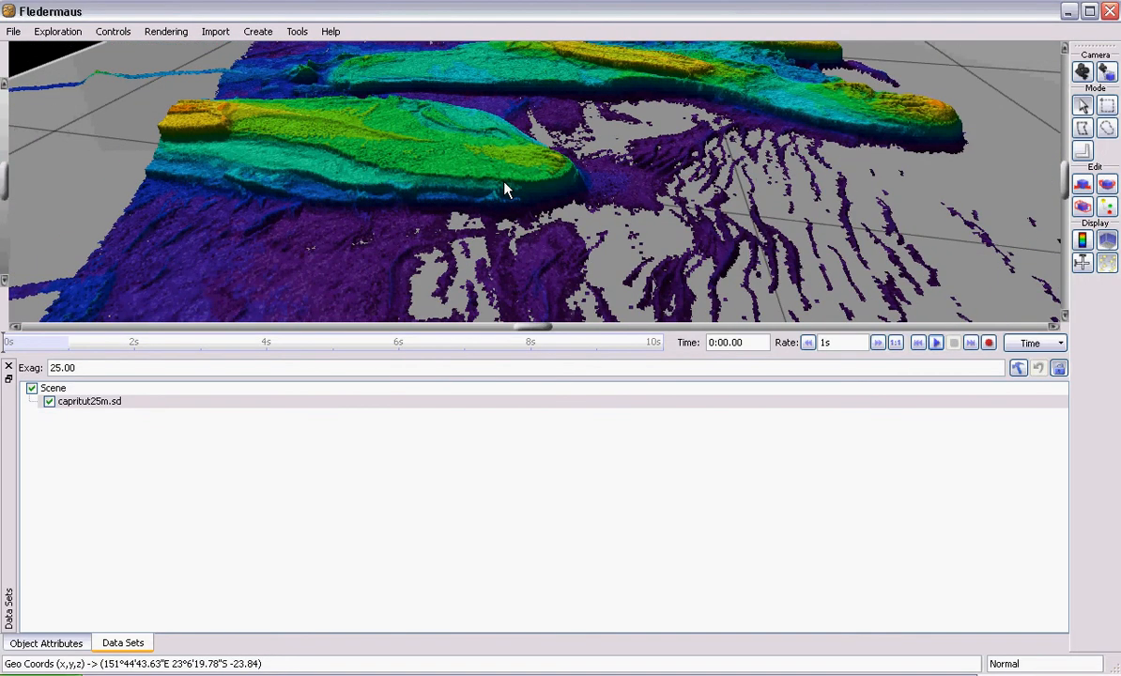